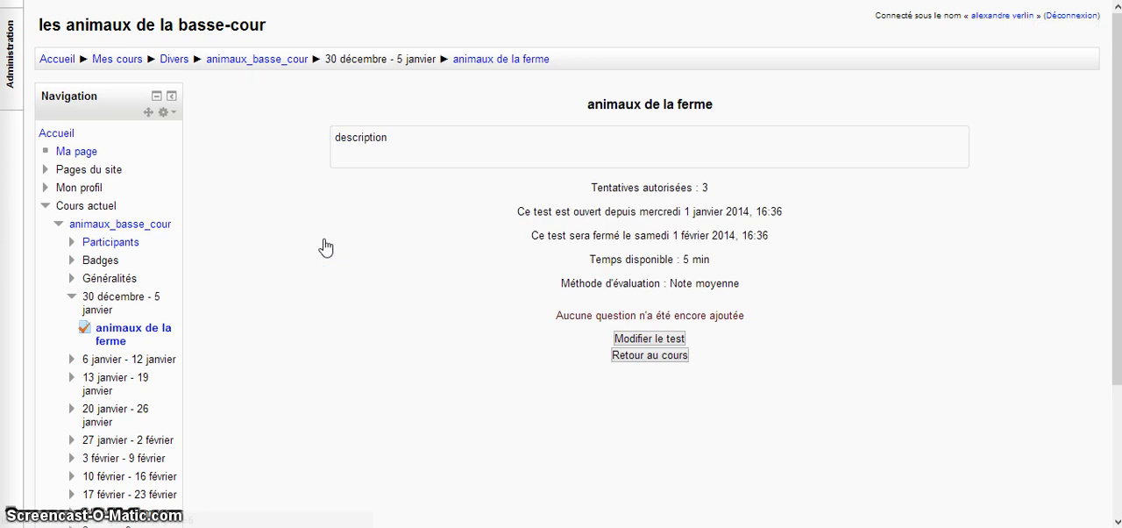
Edit the test "animaux de la ferme" and create a new question of type Choix multiple in its question bank
{"action": "left_click", "coordinate": [656, 338]}
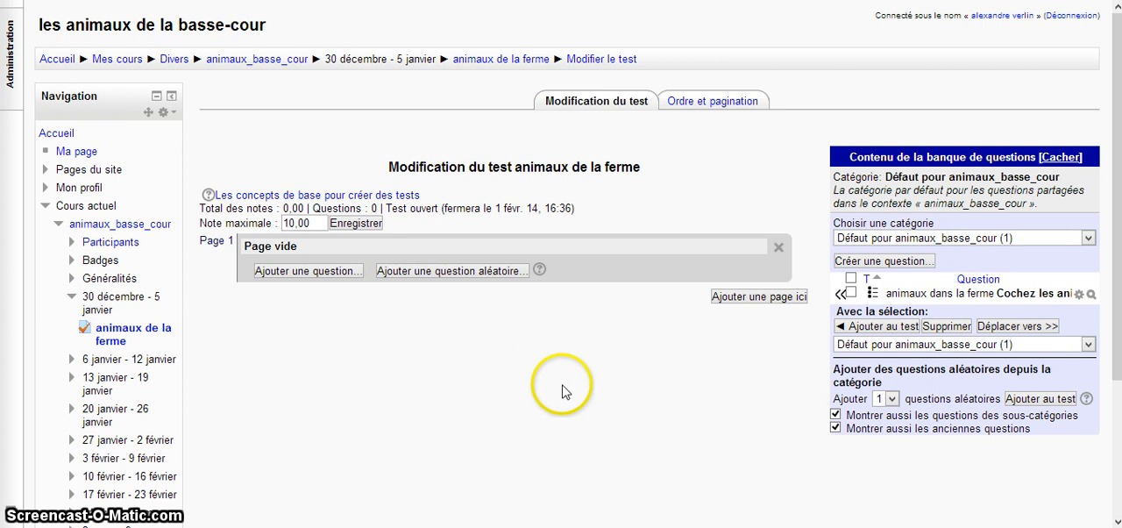
{"action": "left_click", "coordinate": [906, 263]}
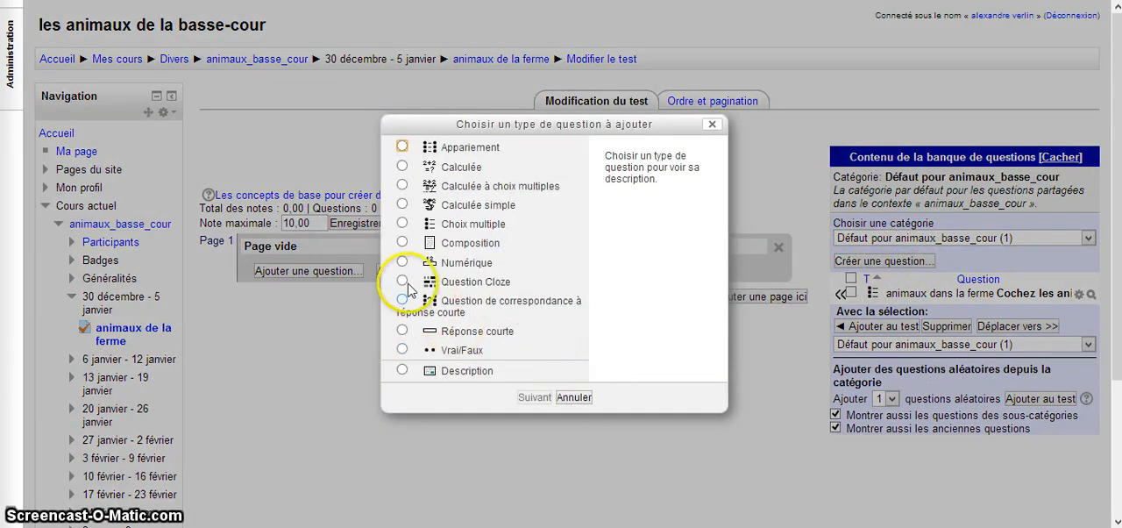
{"action": "left_click", "coordinate": [401, 224]}
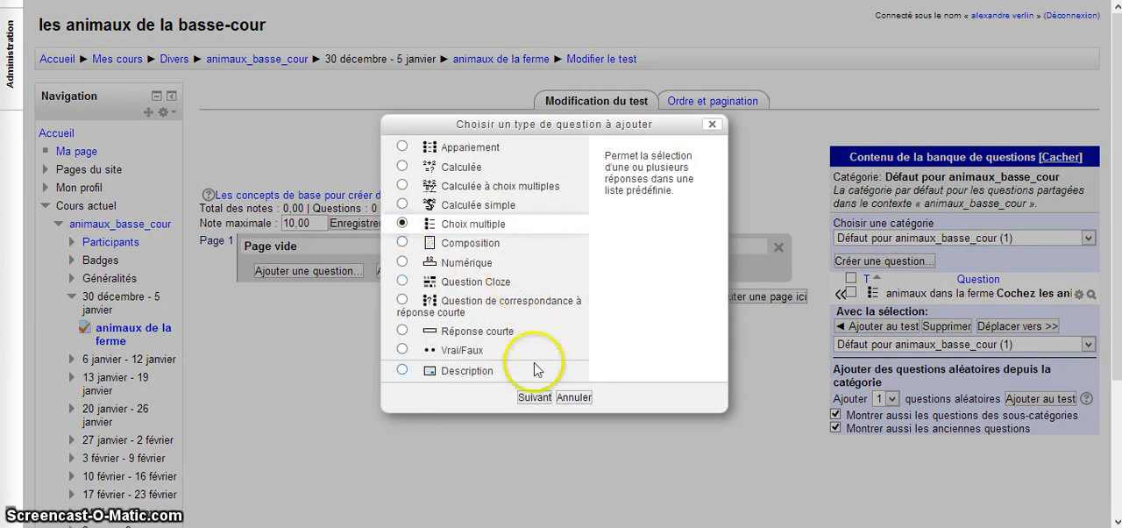
{"action": "left_click", "coordinate": [535, 397]}
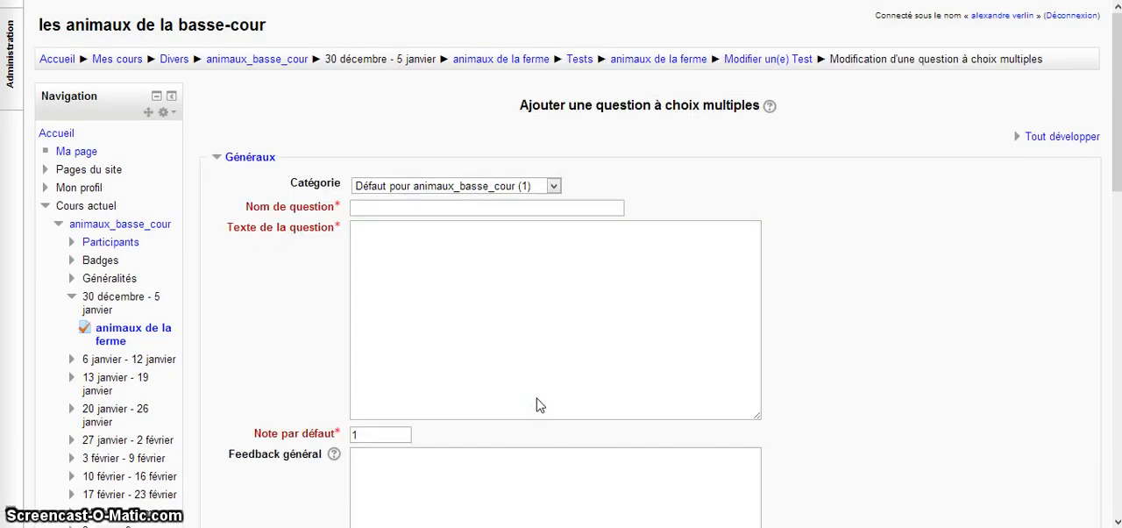
Name the new question "animaux basse-cour"
{"action": "left_click", "coordinate": [426, 213]}
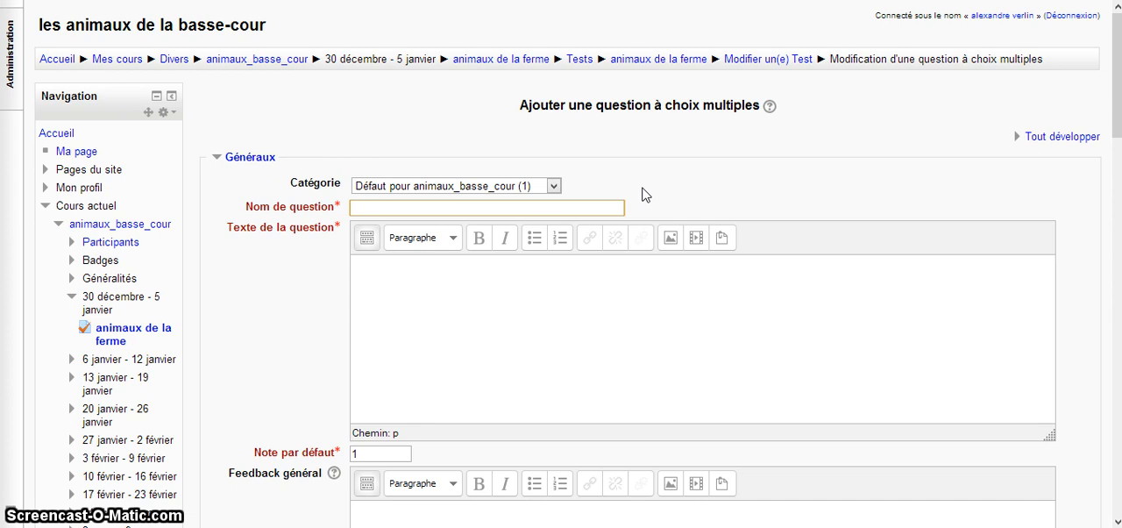
{"action": "type", "text": "a"}
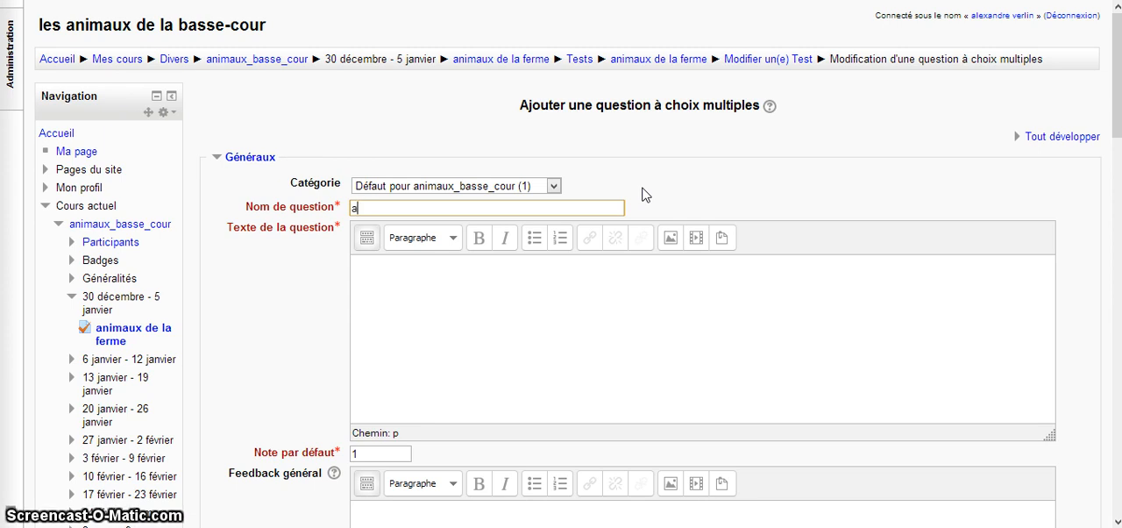
{"action": "type", "text": "nima"}
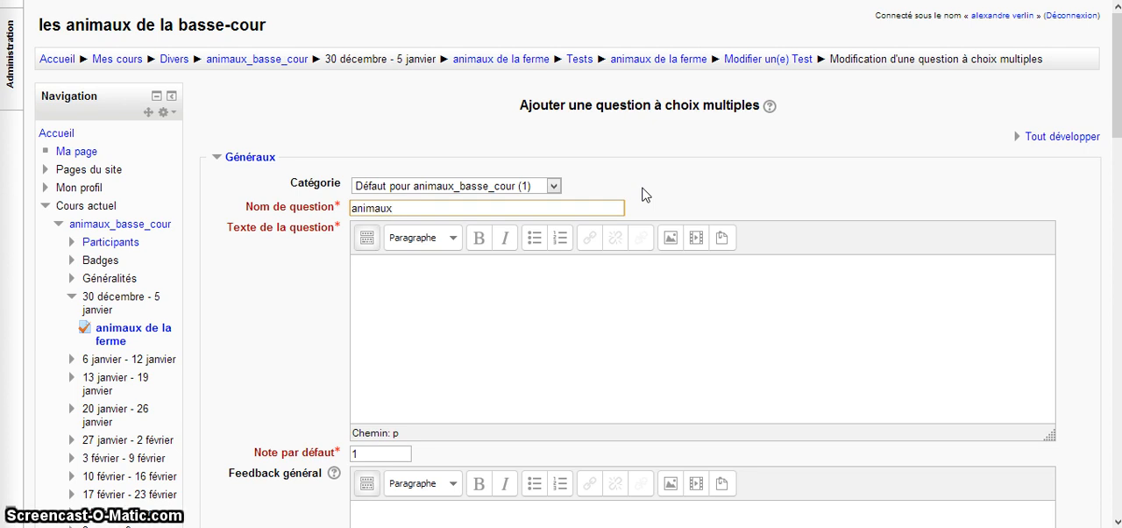
{"action": "type", "text": "ux b"}
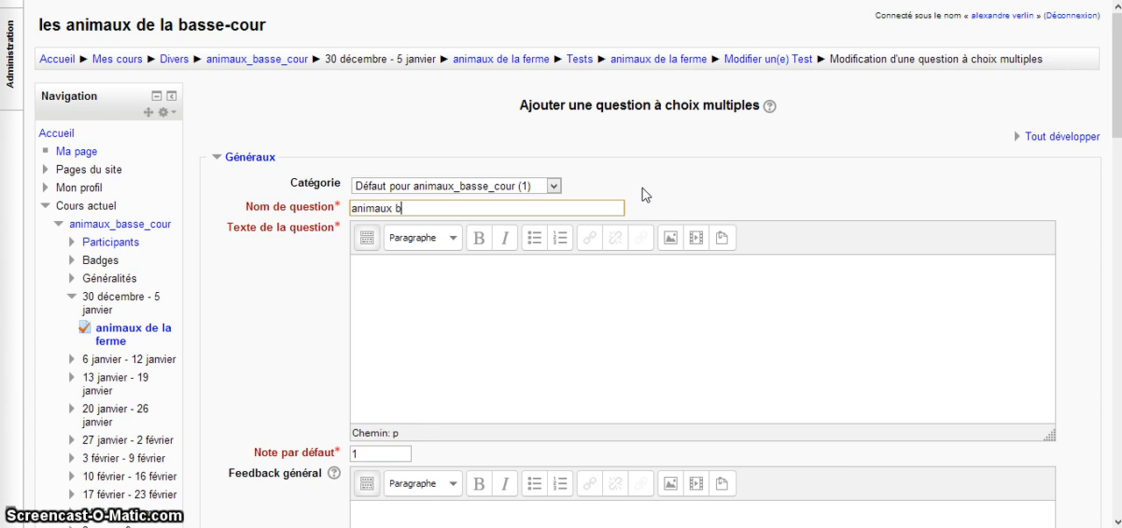
{"action": "type", "text": "asse-cour"}
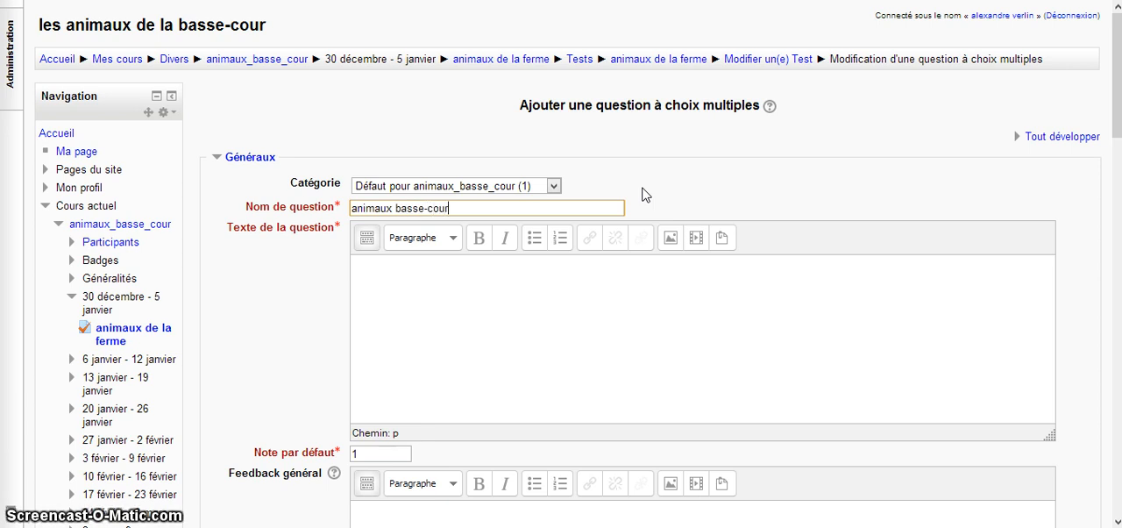
Write "Cochez les animaux de la basse-cour." as the question text
{"action": "left_click", "coordinate": [540, 276]}
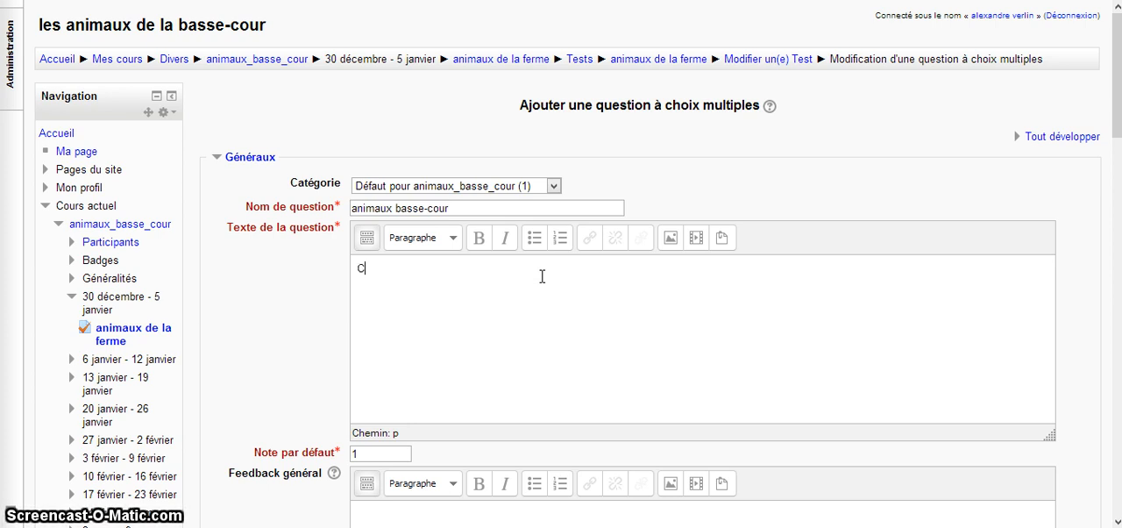
{"action": "type", "text": "Cochez les"}
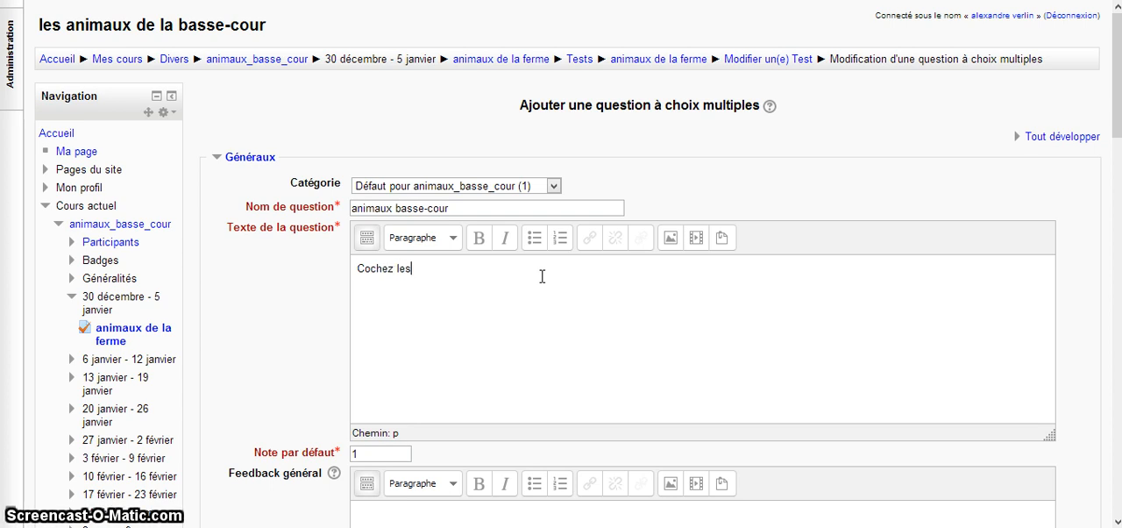
{"action": "type", "text": " aniù"}
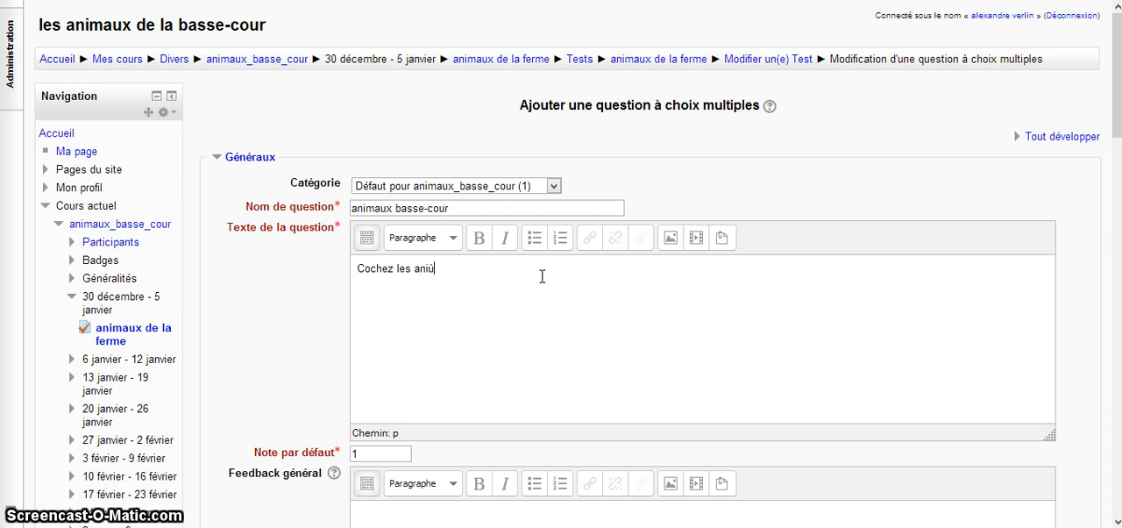
{"action": "key", "text": "BackSpace"}
{"action": "type", "text": "m"}
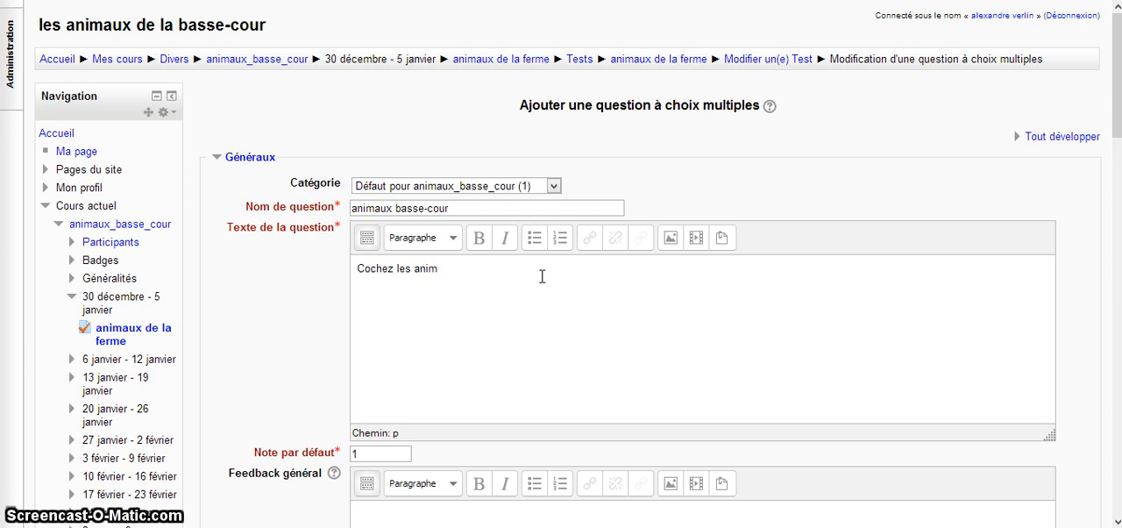
{"action": "type", "text": "aux"}
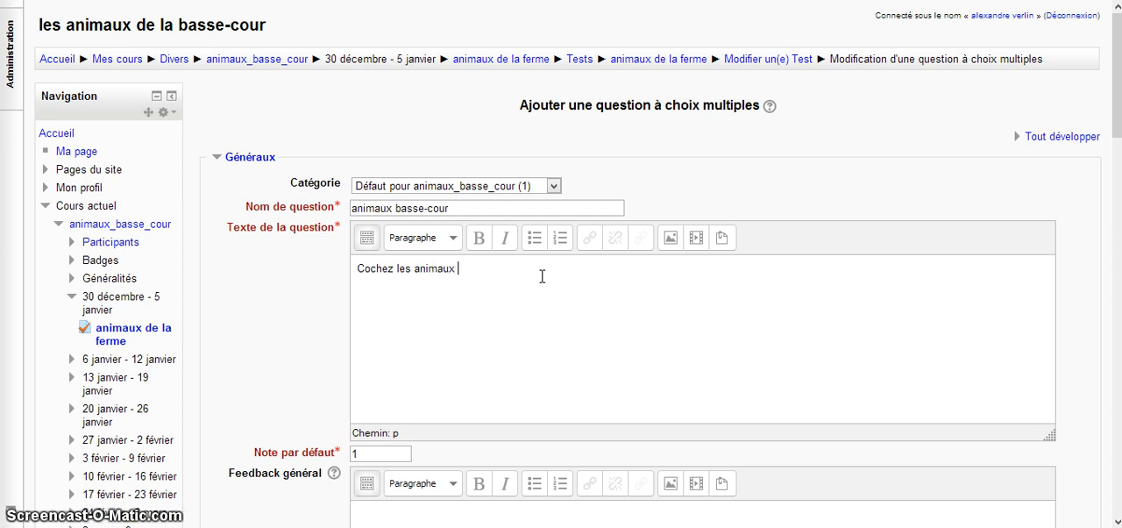
{"action": "type", "text": " de "}
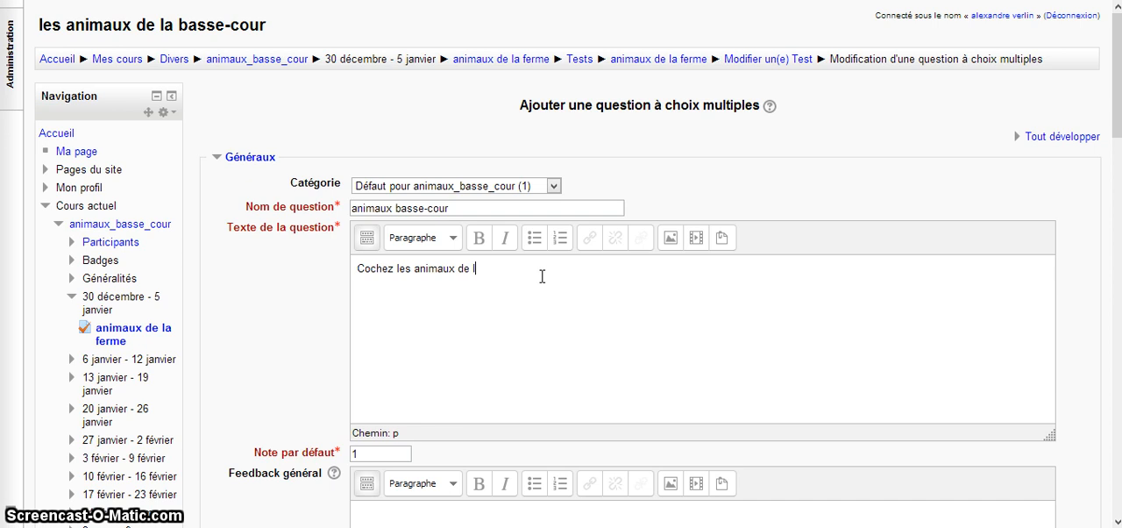
{"action": "type", "text": "la basse-cour."}
Set the question's default mark (Note par défaut) to 5
{"action": "scroll", "coordinate": [538, 246], "scroll_direction": "down", "scroll_amount": 3}
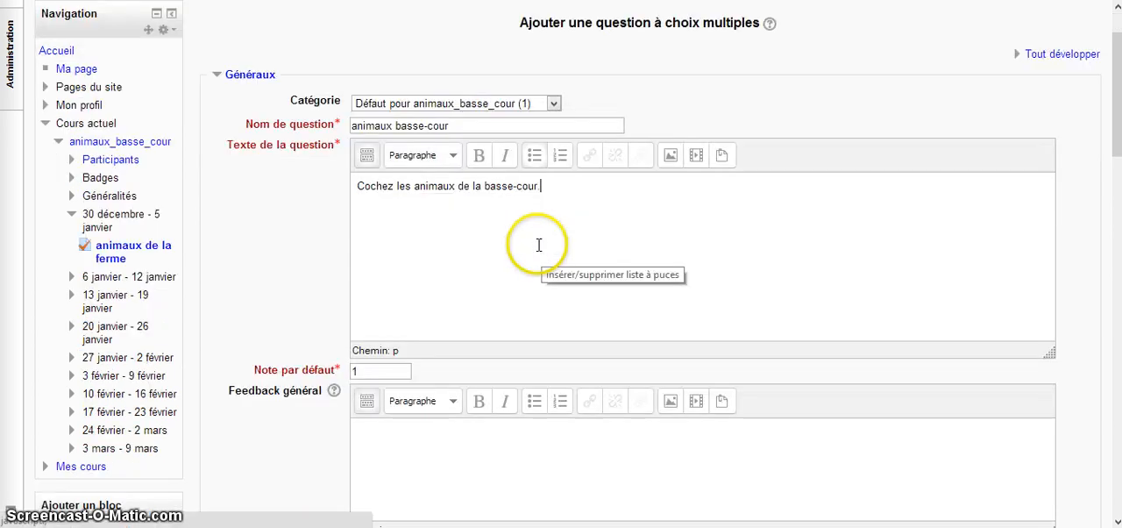
{"action": "left_click_drag", "start_coordinate": [395, 287], "coordinate": [348, 283]}
{"action": "type", "text": "5"}
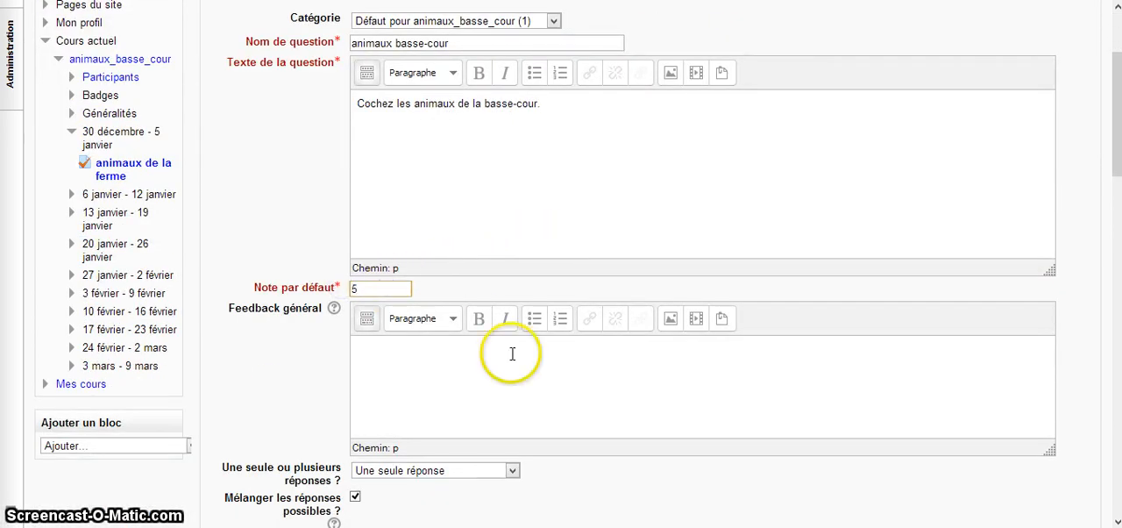
Read the help explanation for Feedback général and close it
{"action": "scroll", "coordinate": [412, 333], "scroll_direction": "down", "scroll_amount": 2}
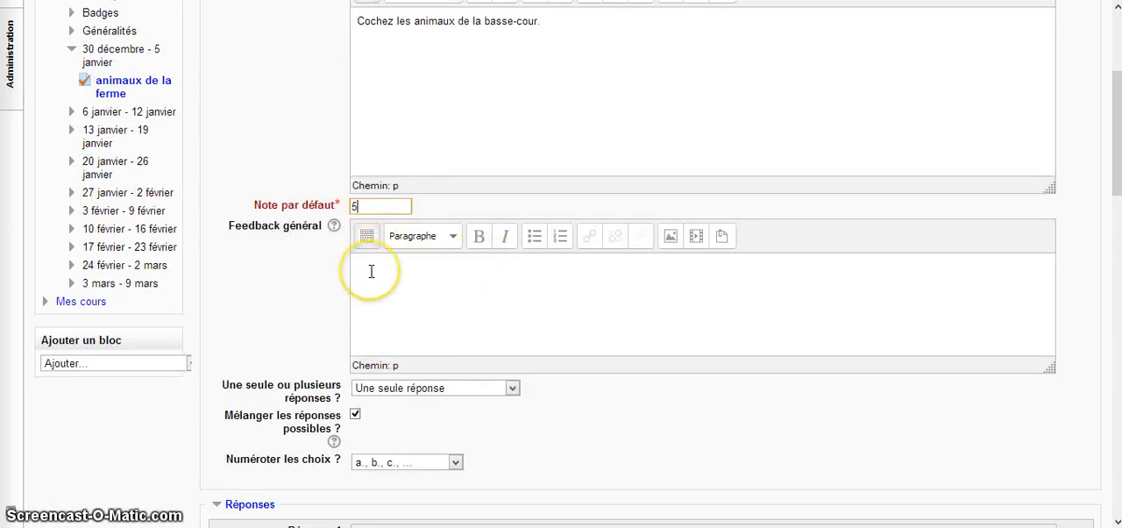
{"action": "left_click", "coordinate": [334, 226]}
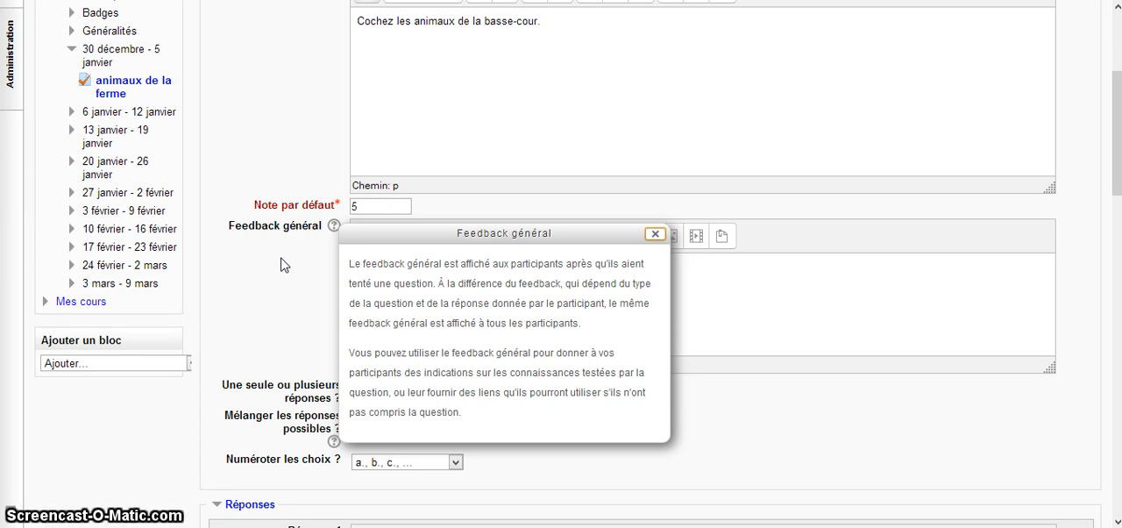
{"action": "left_click", "coordinate": [758, 311]}
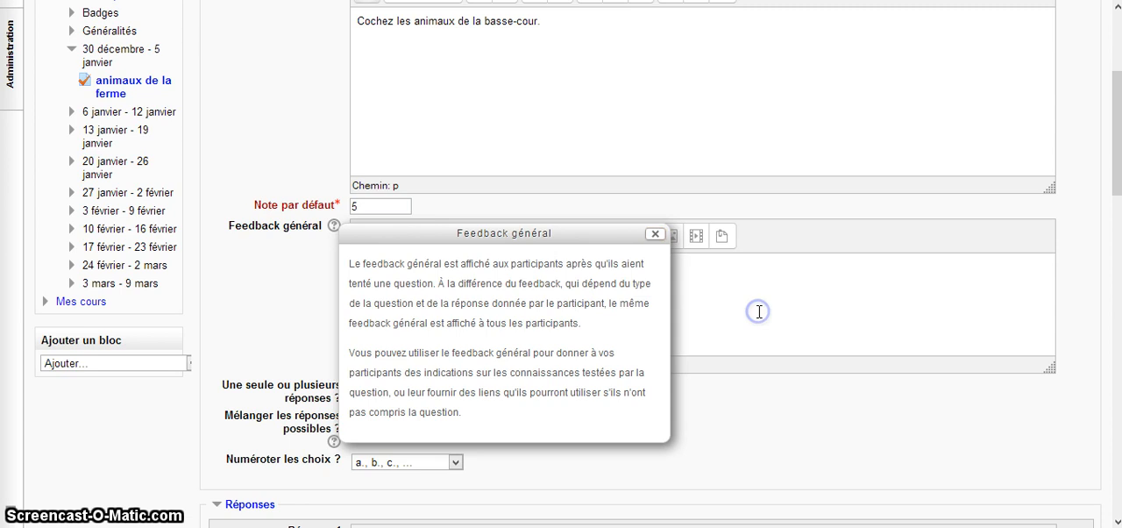
{"action": "left_click", "coordinate": [653, 236]}
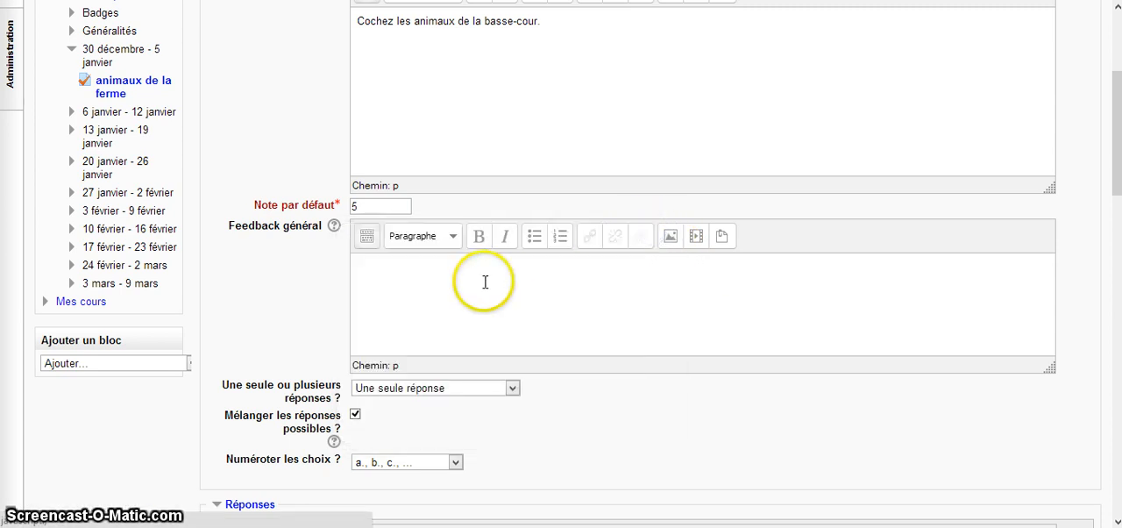
Allow several answers to the question by choosing Réponses multiples autorisées
{"action": "scroll", "coordinate": [485, 281], "scroll_direction": "down", "scroll_amount": 2}
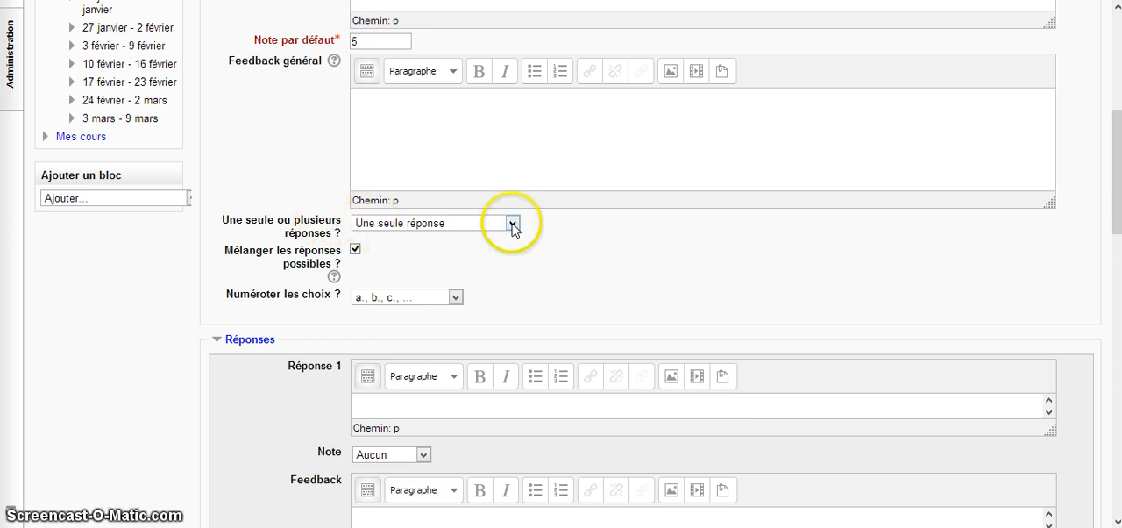
{"action": "left_click", "coordinate": [513, 222]}
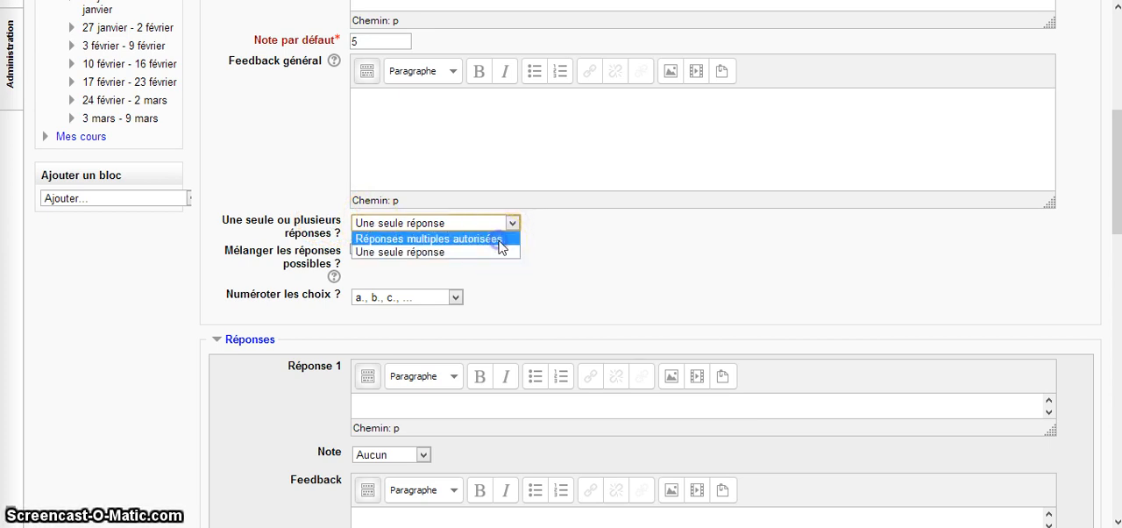
{"action": "left_click", "coordinate": [499, 238]}
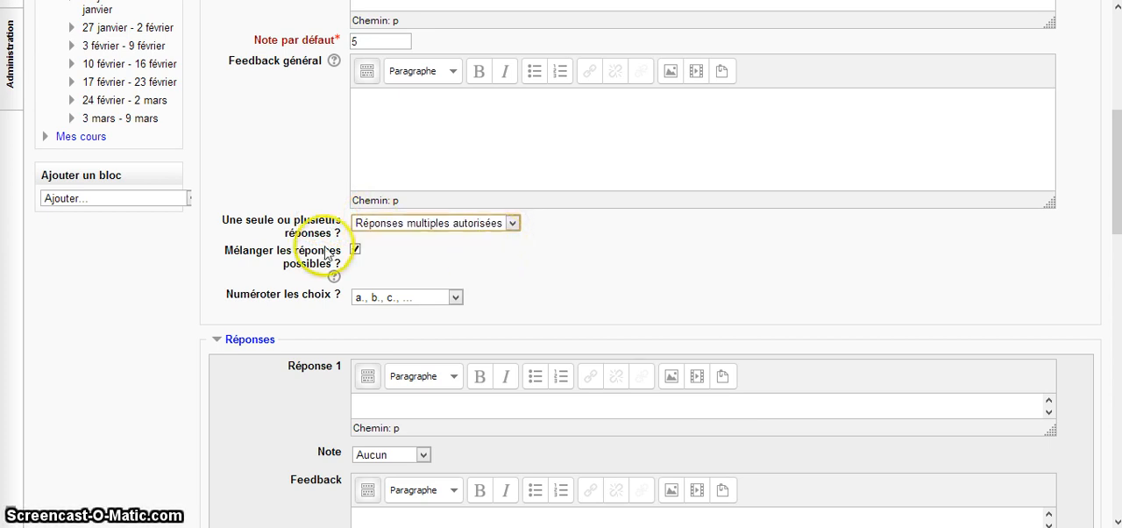
Fill in Réponse 1 with "poule", a Note of 50% and the feedback "oui"
{"action": "scroll", "coordinate": [300, 282], "scroll_direction": "down", "scroll_amount": 2}
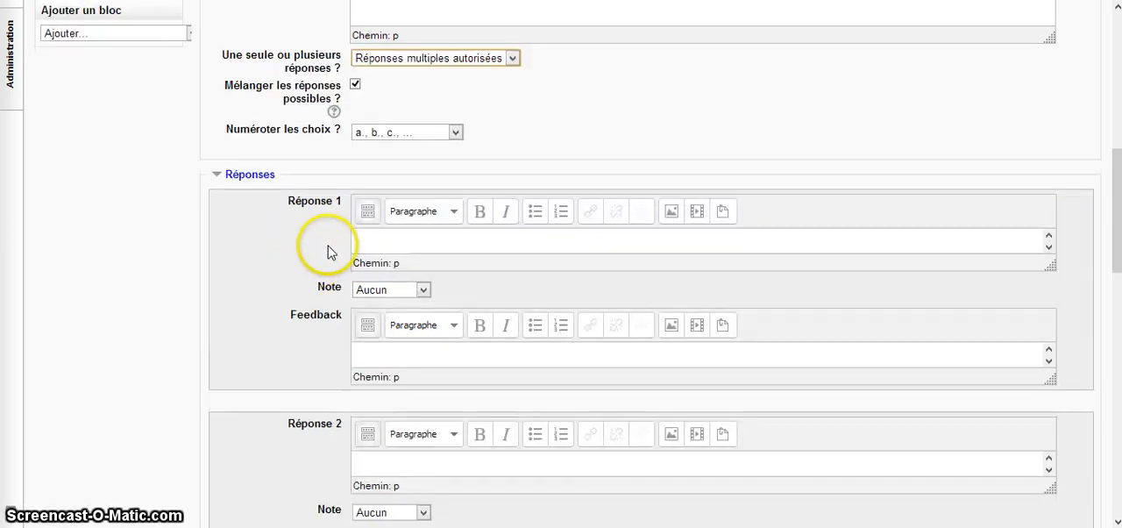
{"action": "left_click", "coordinate": [365, 238]}
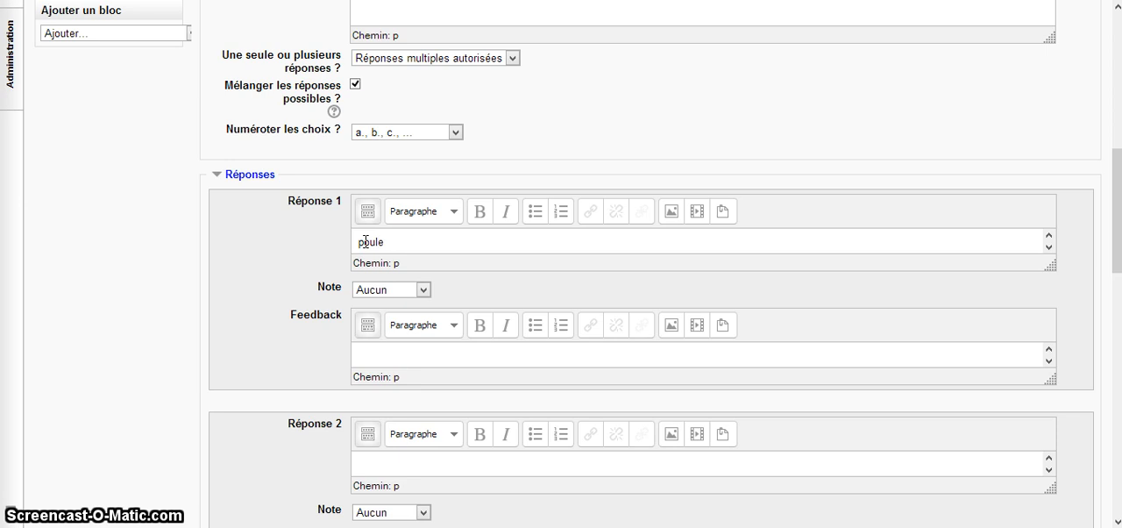
{"action": "left_click", "coordinate": [422, 289]}
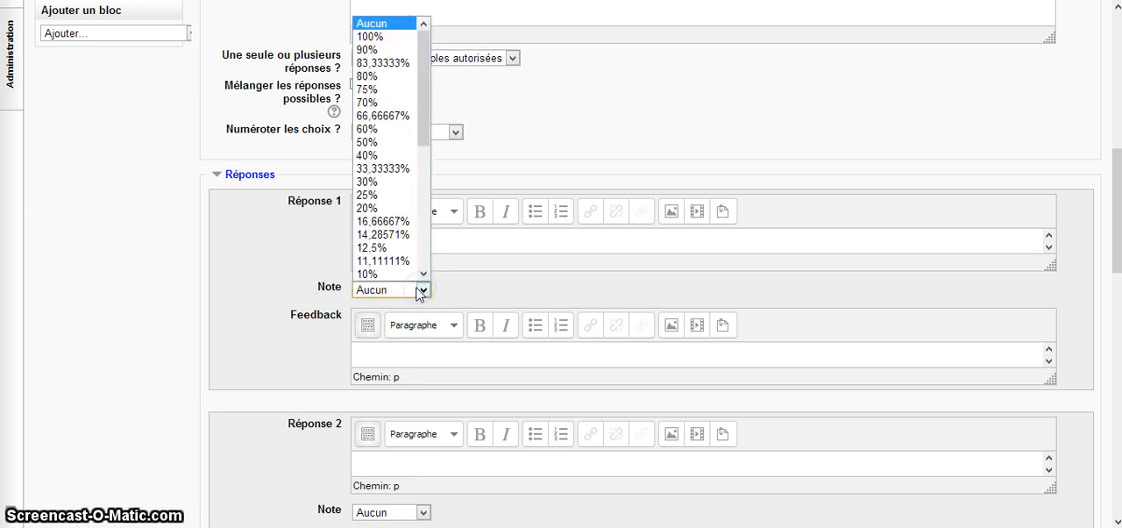
{"action": "left_click", "coordinate": [403, 141]}
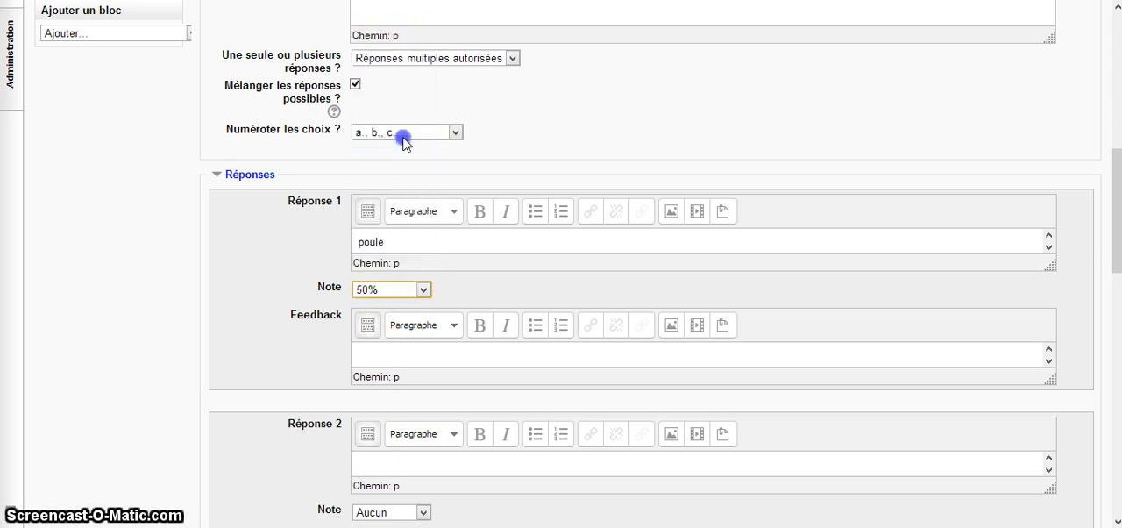
{"action": "left_click", "coordinate": [390, 353]}
{"action": "type", "text": "oui"}
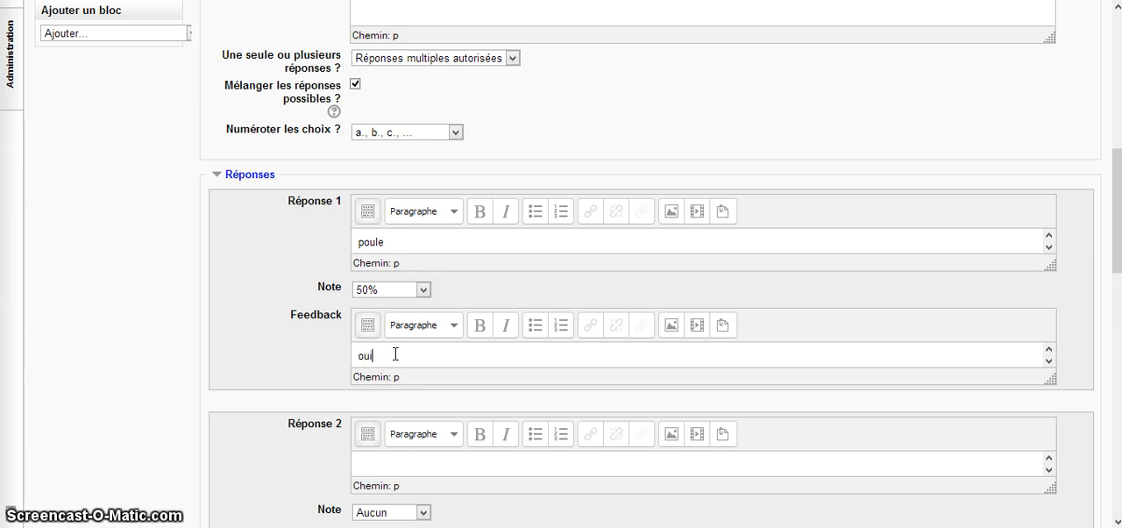
{"action": "left_click", "coordinate": [397, 390]}
Fill in Réponse 2 with "canard", a Note of 50% and the feedback "oui"
{"action": "scroll", "coordinate": [399, 392], "scroll_direction": "down", "scroll_amount": 2}
{"action": "left_click", "coordinate": [398, 379]}
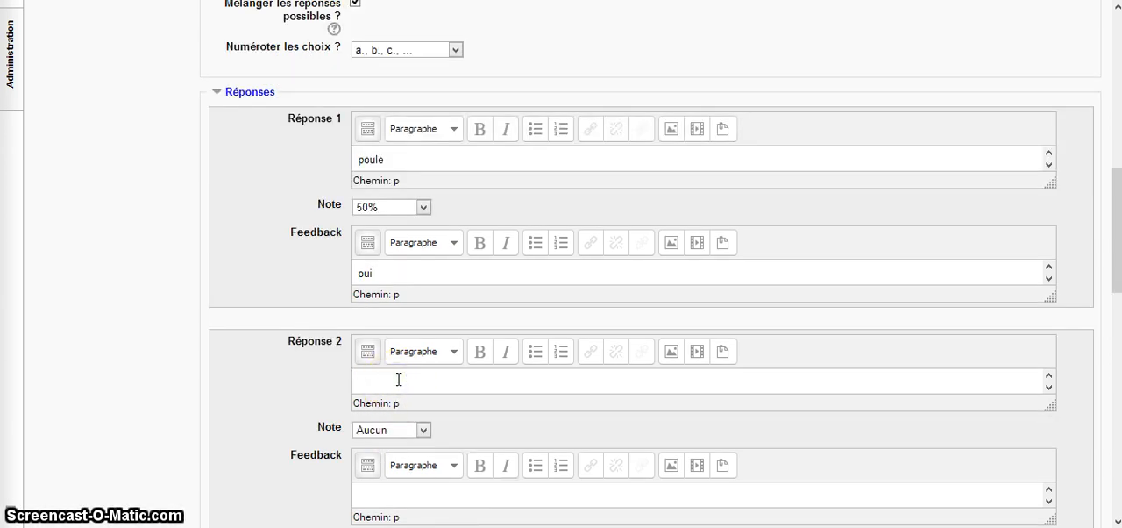
{"action": "type", "text": "cana"}
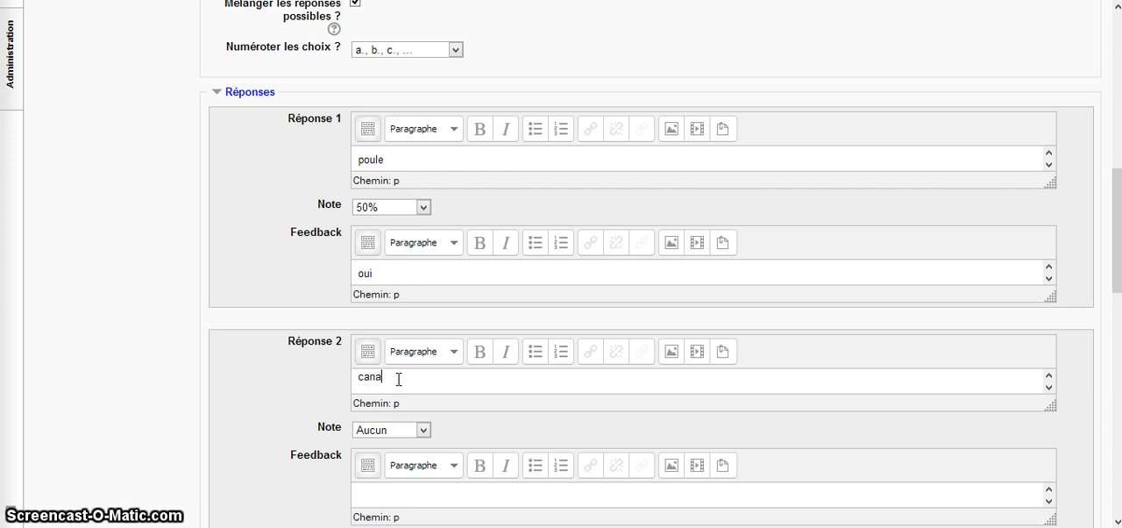
{"action": "type", "text": "rd"}
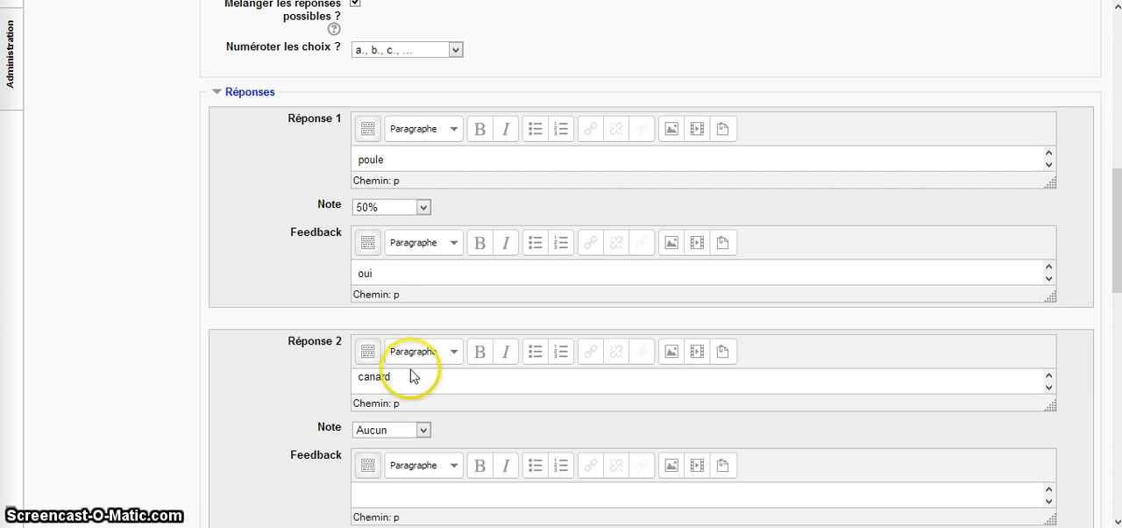
{"action": "left_click", "coordinate": [423, 430]}
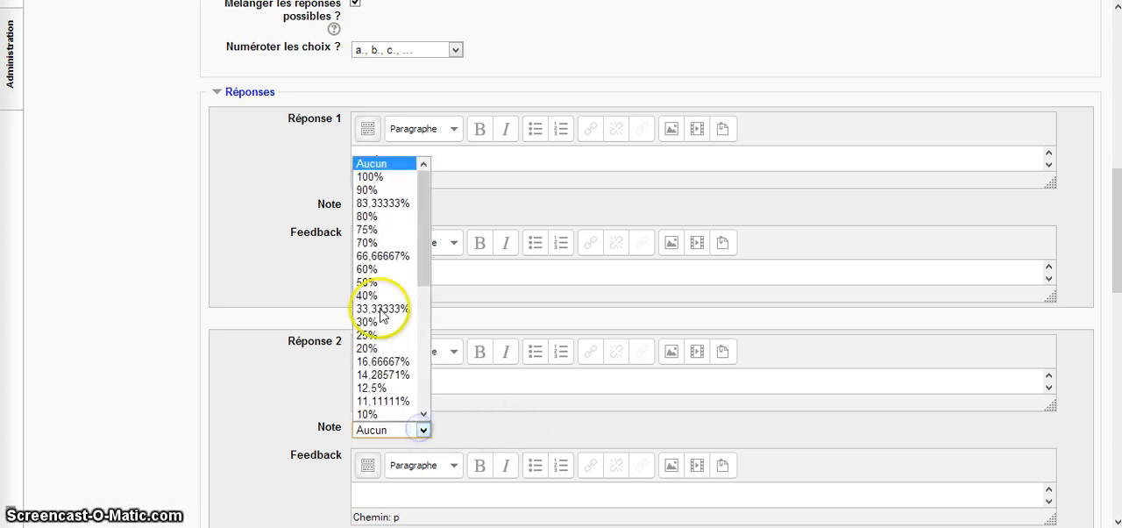
{"action": "left_click", "coordinate": [368, 281]}
{"action": "scroll", "coordinate": [443, 419], "scroll_direction": "down", "scroll_amount": 1}
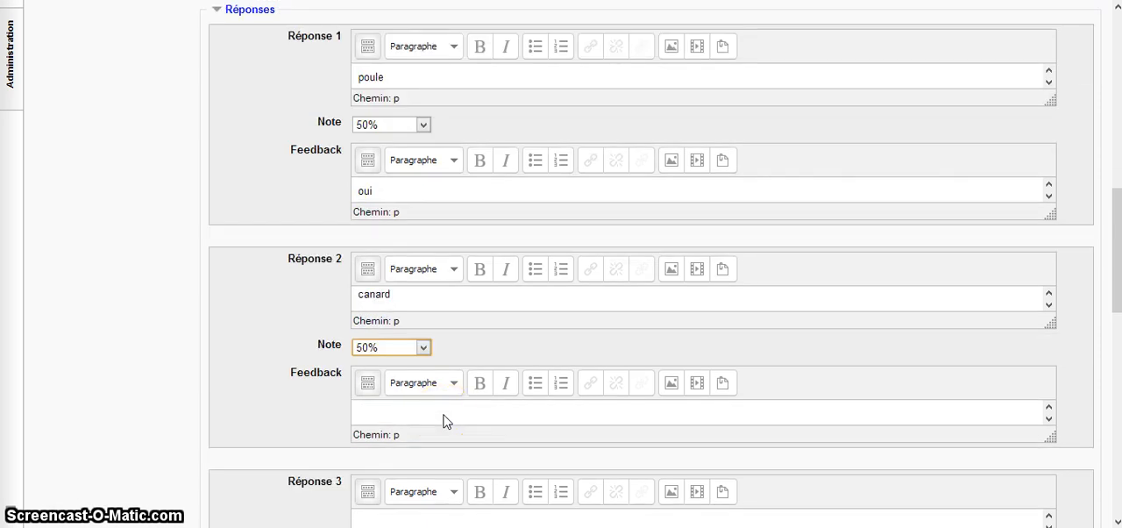
{"action": "left_click", "coordinate": [412, 408]}
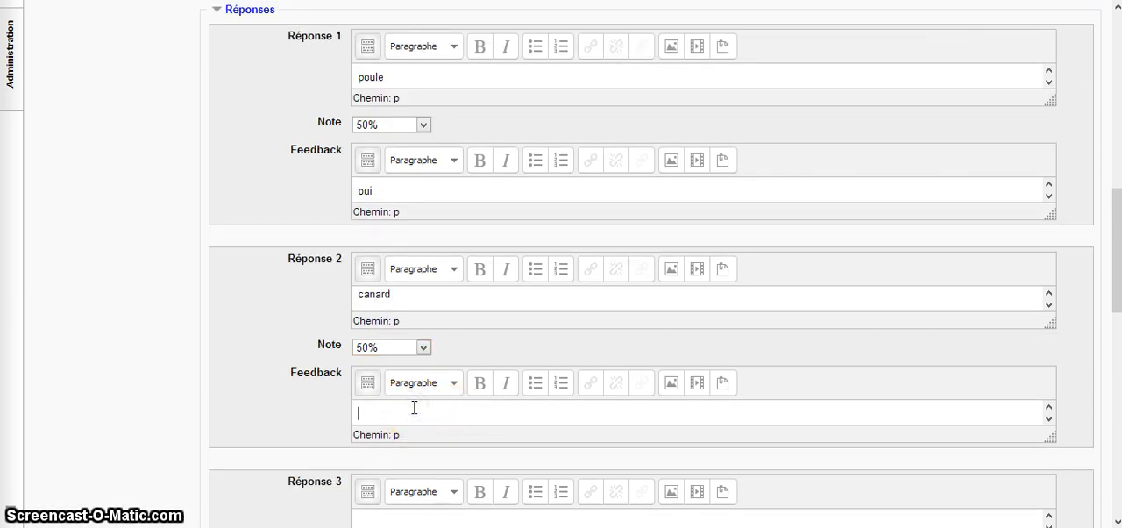
{"action": "type", "text": "oui"}
Fill in Réponse 3 with "crocodile", a Note of -50% and the feedback "non"
{"action": "scroll", "coordinate": [400, 420], "scroll_direction": "down", "scroll_amount": 2}
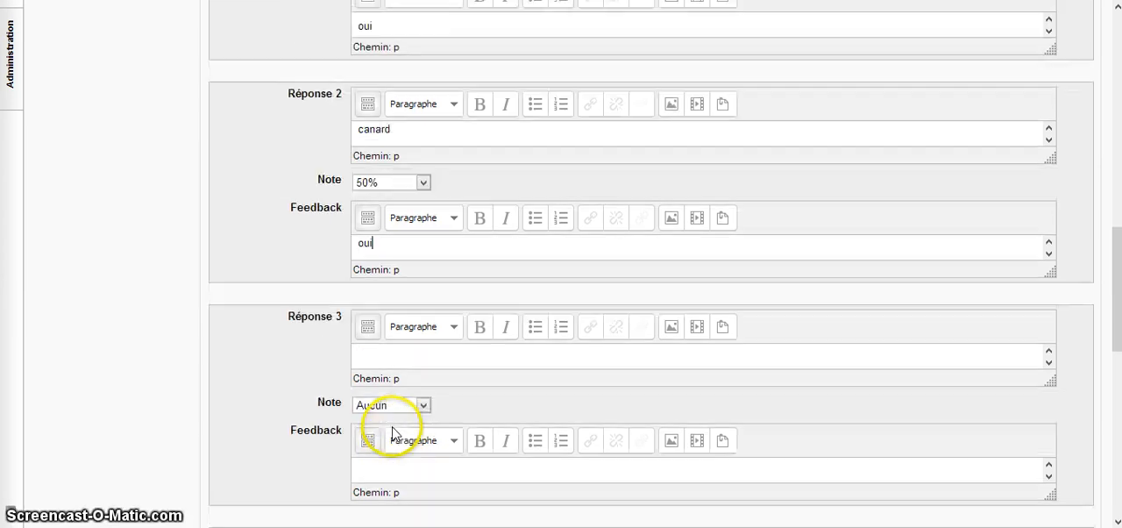
{"action": "left_click", "coordinate": [379, 350]}
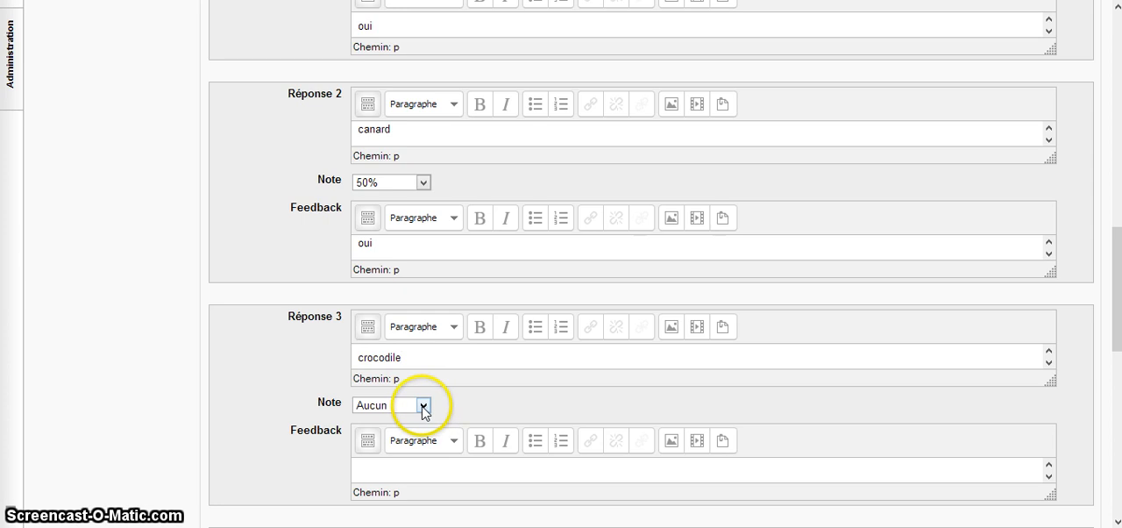
{"action": "left_click", "coordinate": [423, 405]}
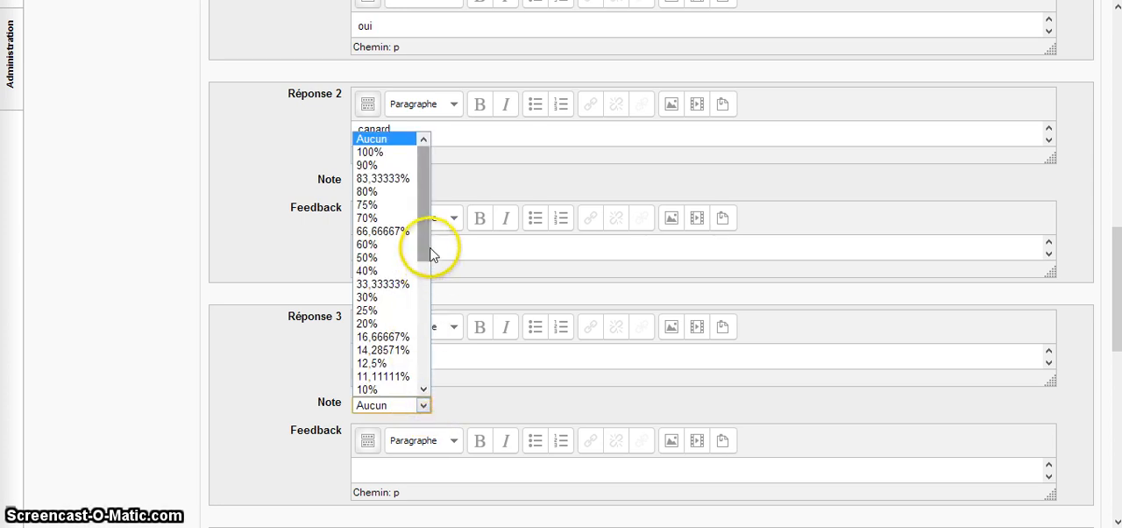
{"action": "left_click", "coordinate": [395, 258]}
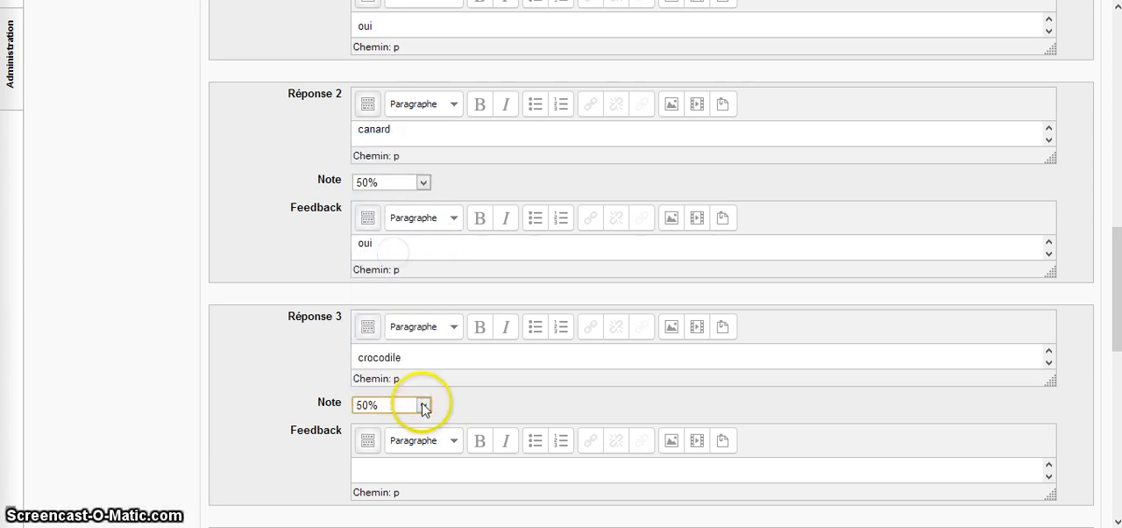
{"action": "left_click", "coordinate": [423, 405]}
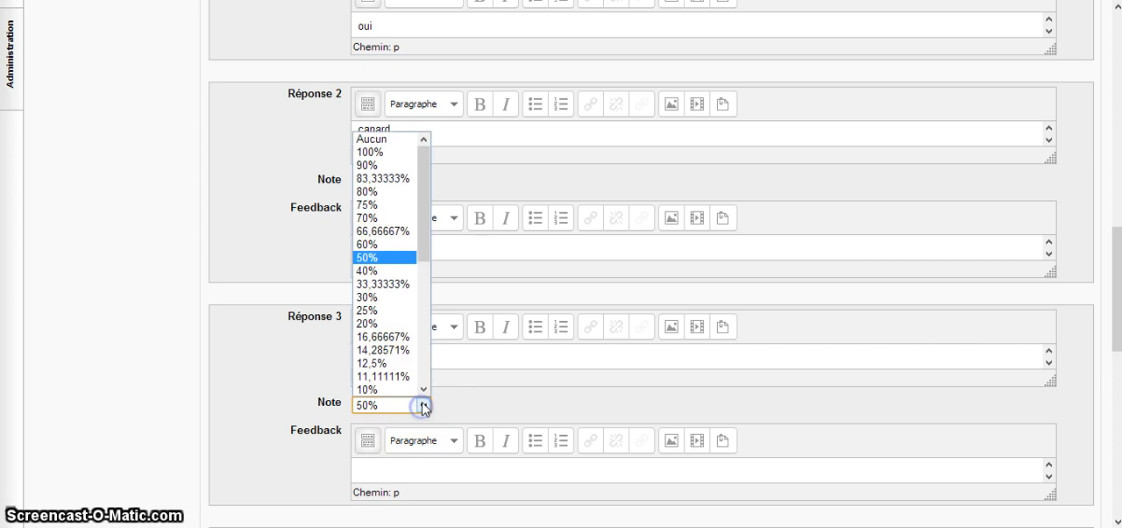
{"action": "scroll", "coordinate": [421, 394], "scroll_direction": "down", "scroll_amount": 3}
{"action": "scroll", "coordinate": [423, 380], "scroll_direction": "up", "scroll_amount": 2}
{"action": "left_click", "coordinate": [423, 323]}
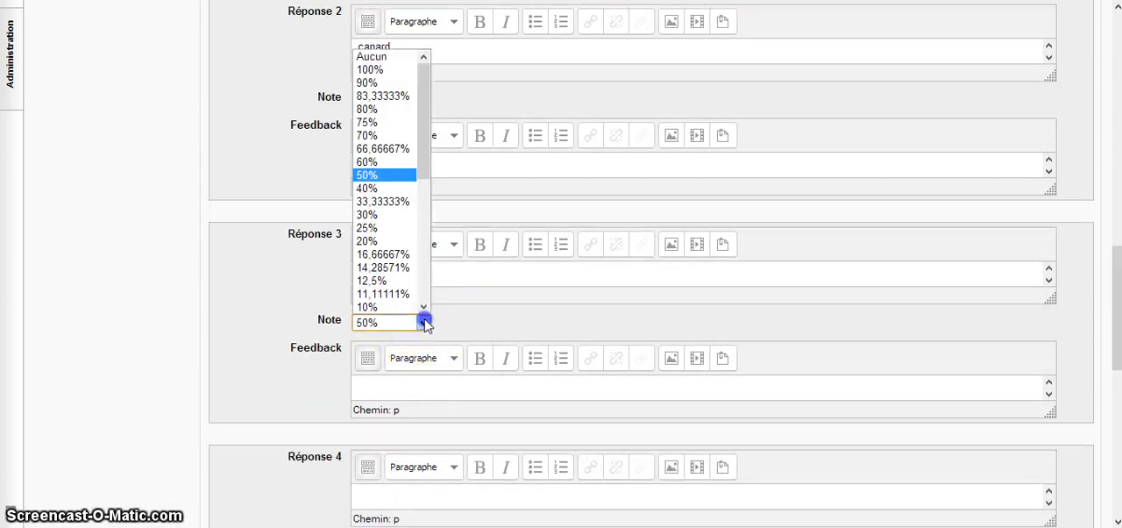
{"action": "scroll", "coordinate": [426, 303], "scroll_direction": "down", "scroll_amount": 6}
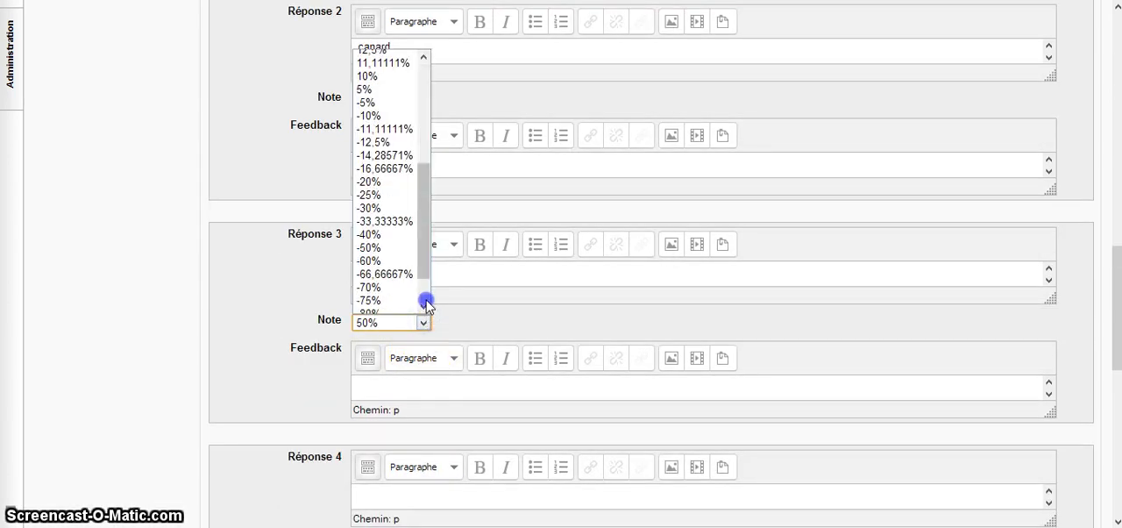
{"action": "left_click", "coordinate": [372, 248]}
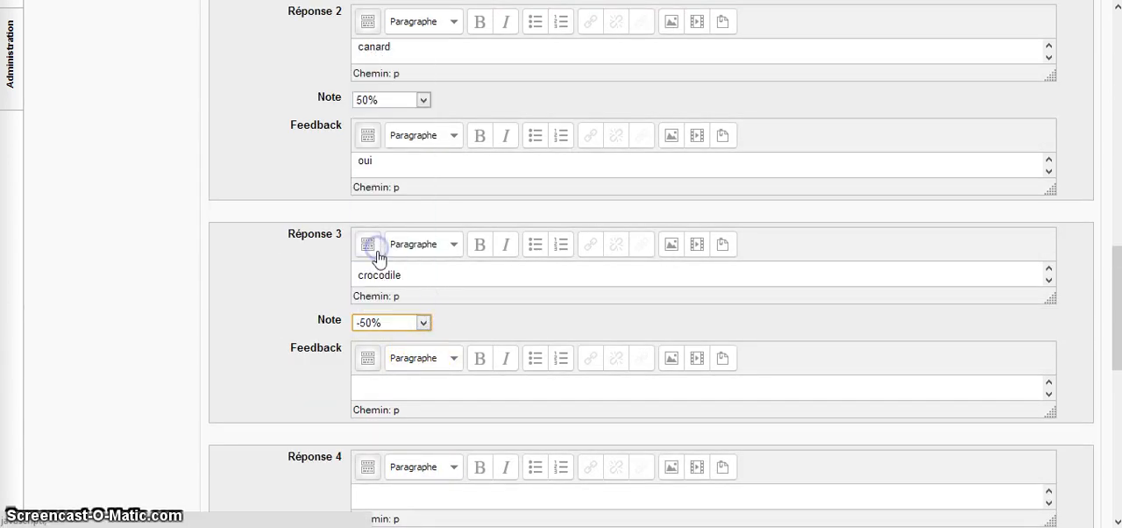
{"action": "left_click", "coordinate": [388, 389]}
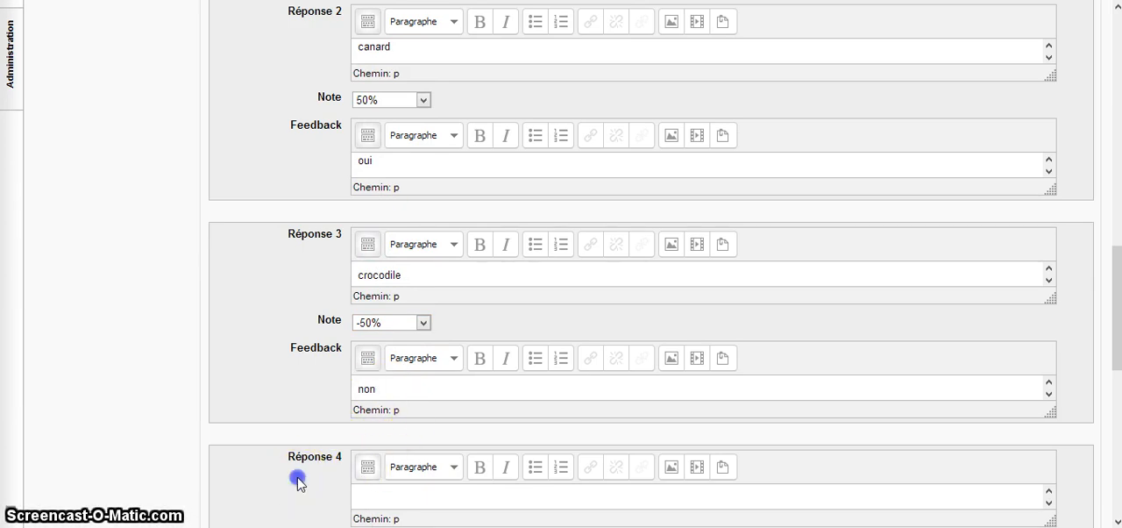
Fill in Réponse 4 with "lion", a Note of -50% and the feedback "non"
{"action": "scroll", "coordinate": [298, 481], "scroll_direction": "down", "scroll_amount": 2}
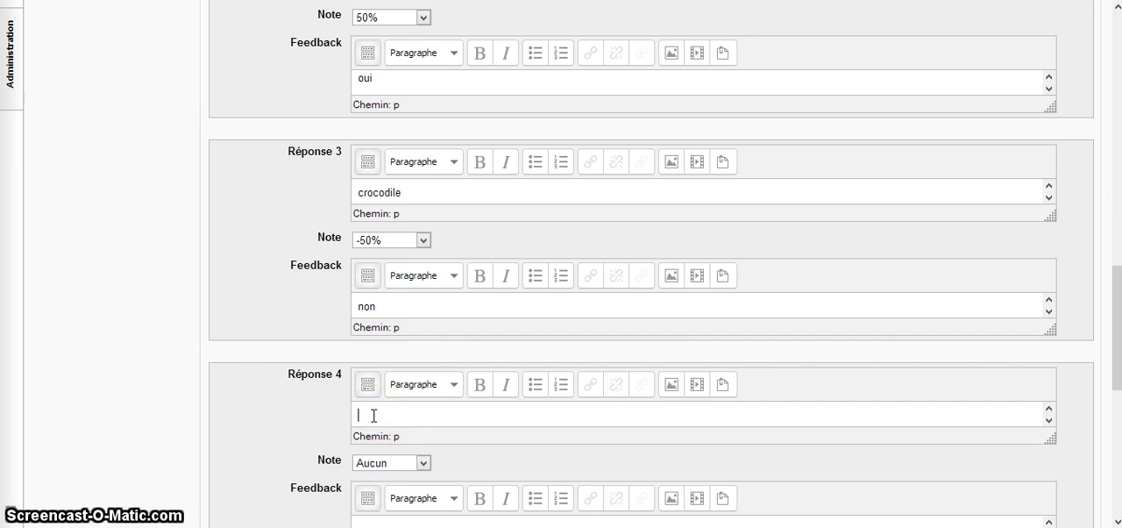
{"action": "type", "text": "ion"}
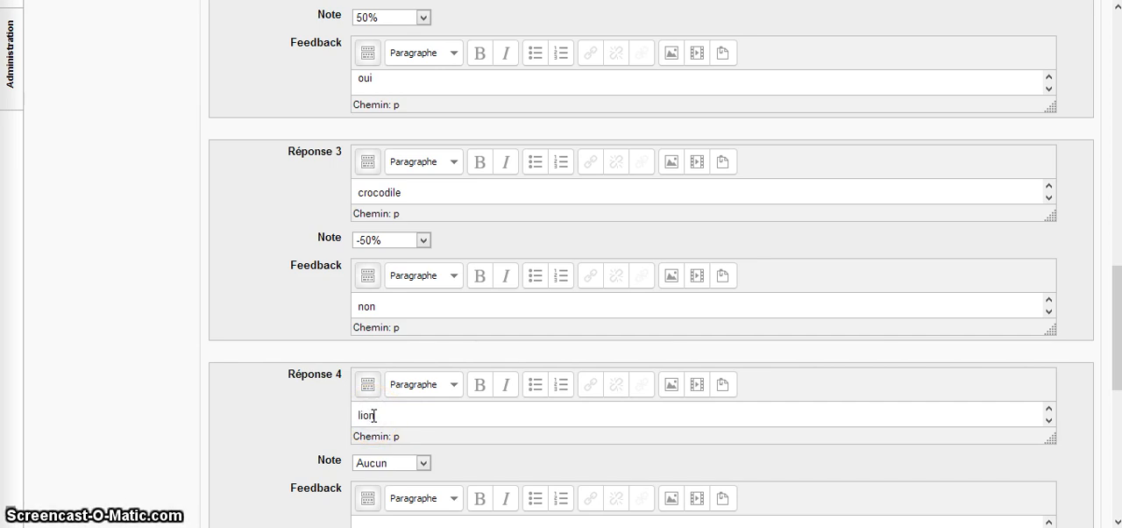
{"action": "left_click", "coordinate": [423, 463]}
{"action": "left_click", "coordinate": [424, 444]}
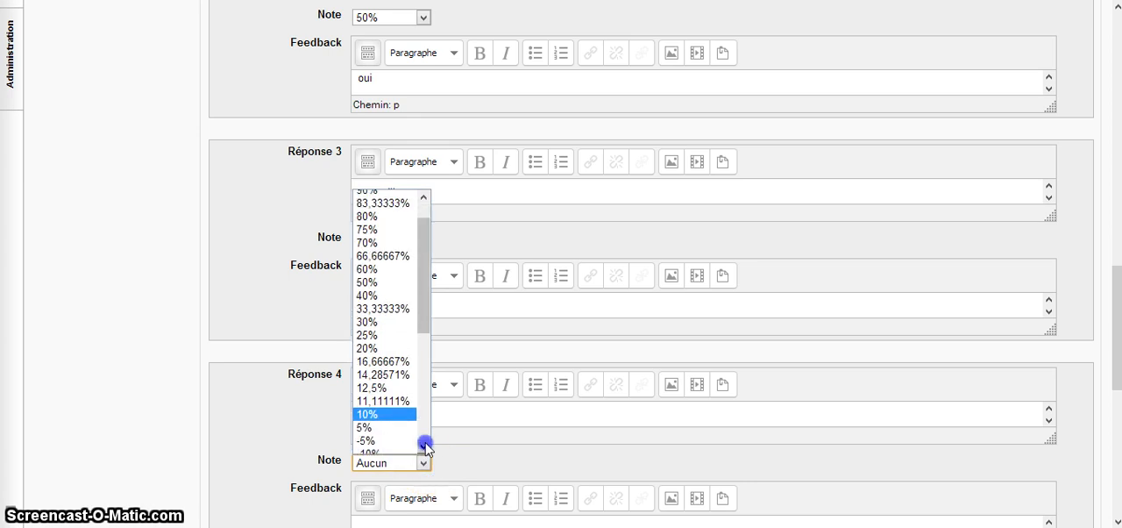
{"action": "left_click", "coordinate": [424, 444]}
{"action": "left_click", "coordinate": [424, 443]}
{"action": "left_click", "coordinate": [424, 443]}
{"action": "left_click", "coordinate": [424, 444]}
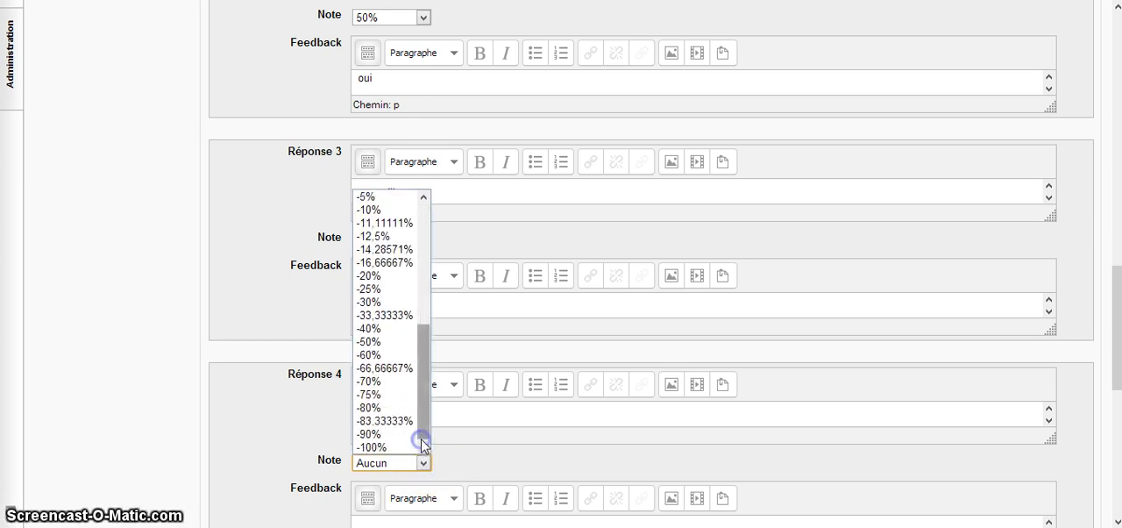
{"action": "left_click", "coordinate": [370, 342]}
{"action": "left_click", "coordinate": [295, 414]}
{"action": "scroll", "coordinate": [326, 414], "scroll_direction": "down", "scroll_amount": 2}
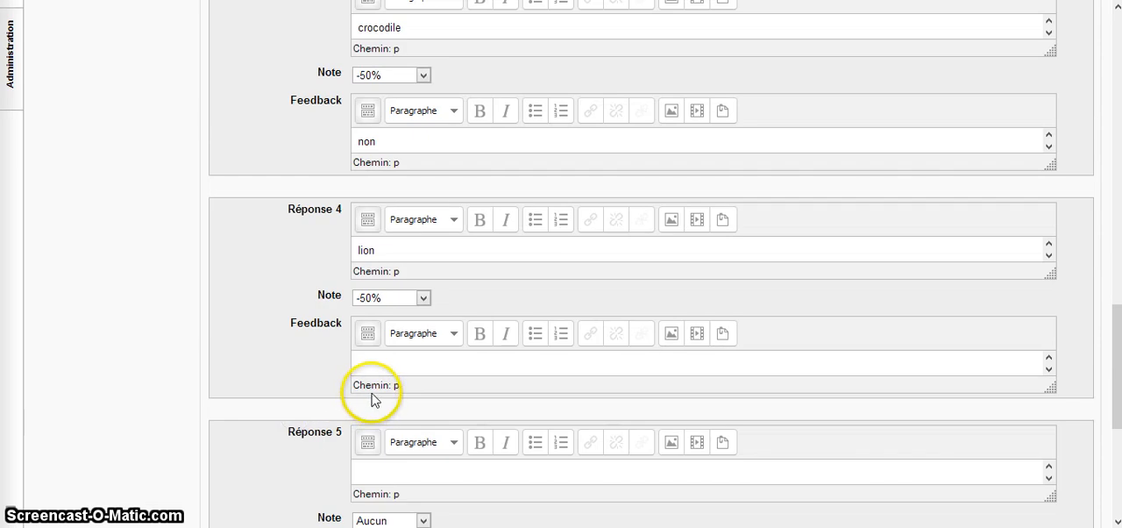
{"action": "left_click", "coordinate": [376, 362]}
{"action": "type", "text": "non"}
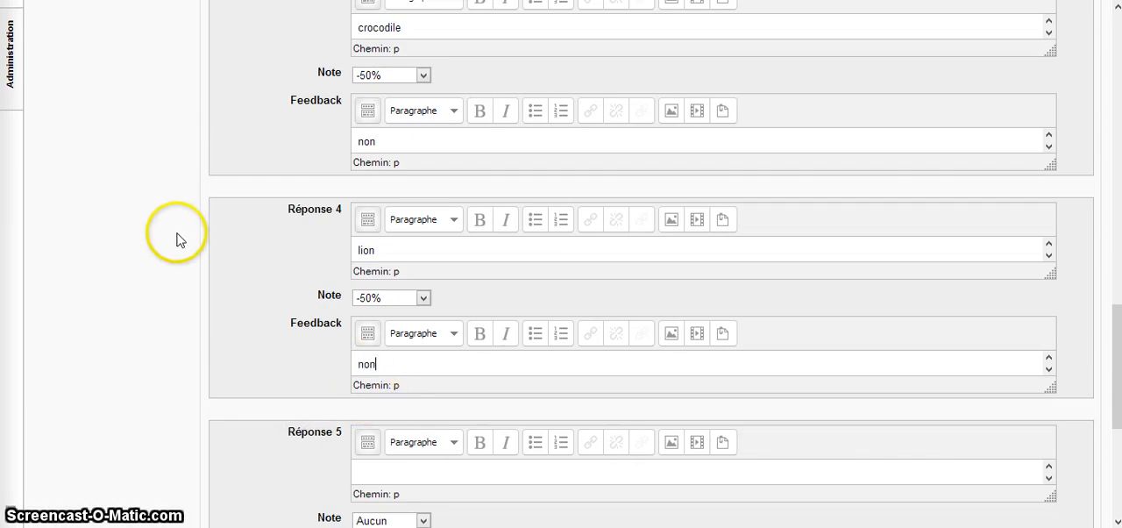
{"action": "left_click", "coordinate": [226, 289]}
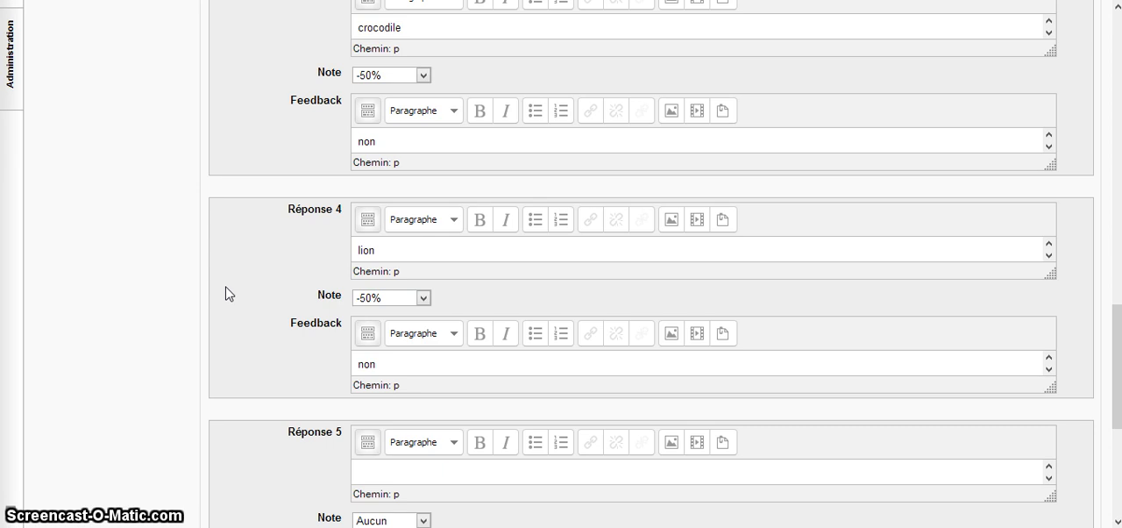
Expand Feedback combiné and review the messages for correct, partially correct and incorrect answers
{"action": "scroll", "coordinate": [253, 288], "scroll_direction": "down", "scroll_amount": 3}
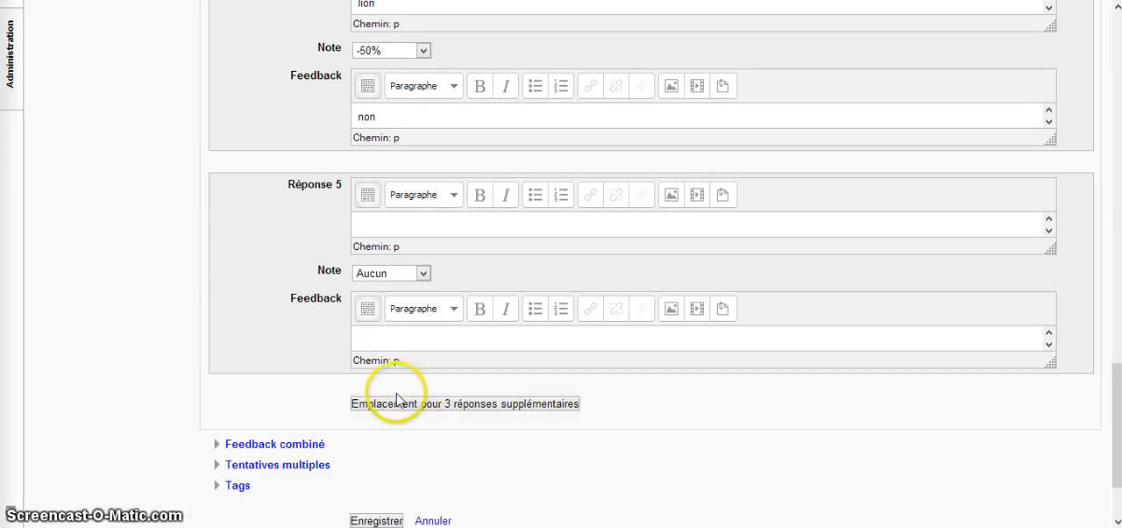
{"action": "scroll", "coordinate": [396, 399], "scroll_direction": "down", "scroll_amount": 1}
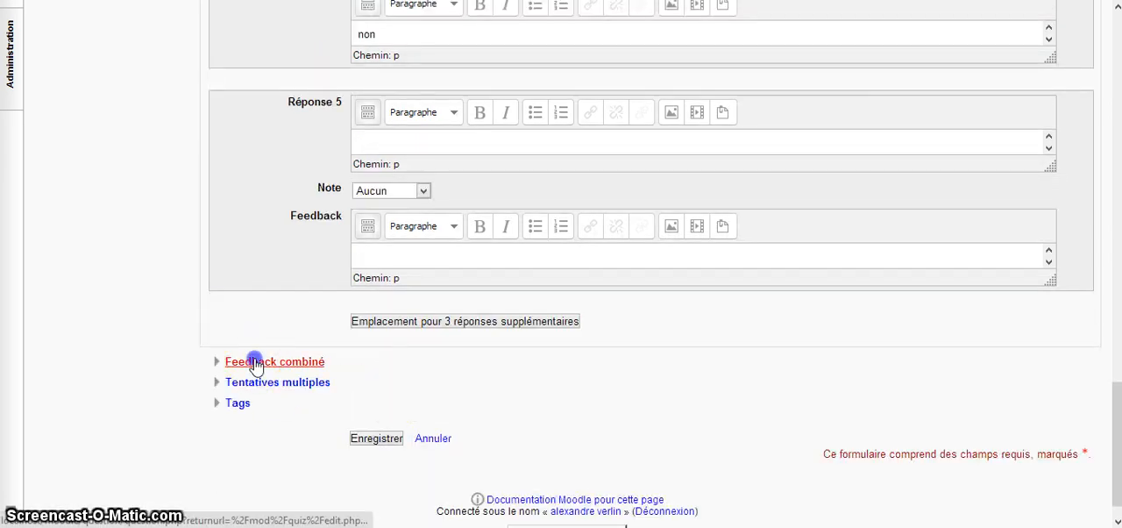
{"action": "left_click", "coordinate": [255, 363]}
{"action": "scroll", "coordinate": [255, 365], "scroll_direction": "down", "scroll_amount": 3}
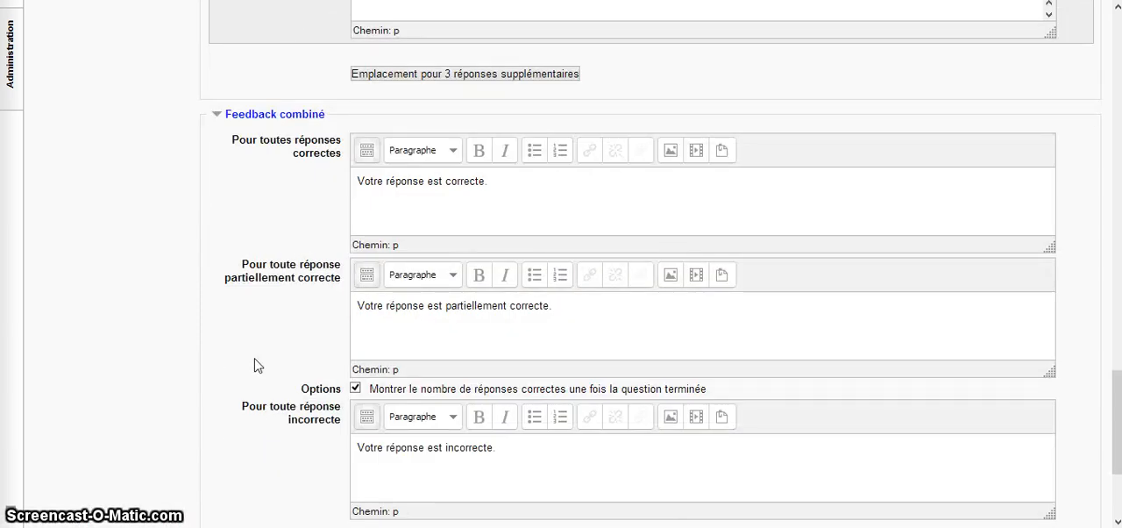
{"action": "scroll", "coordinate": [255, 365], "scroll_direction": "down", "scroll_amount": 1}
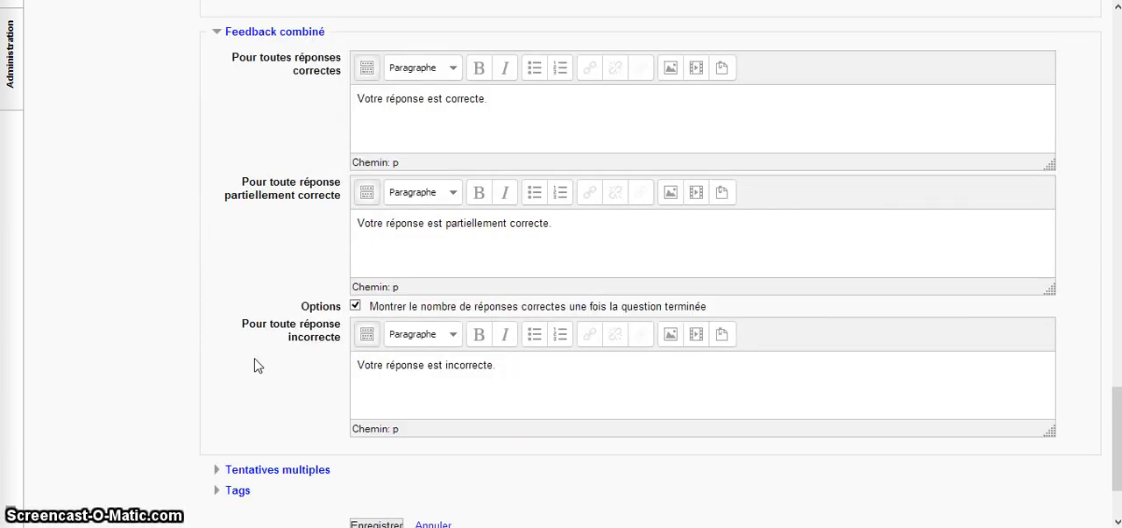
{"action": "scroll", "coordinate": [257, 366], "scroll_direction": "down", "scroll_amount": 1}
Expand Tentatives multiples and review the penalty for incorrect attempts and the hint options
{"action": "left_click", "coordinate": [252, 395]}
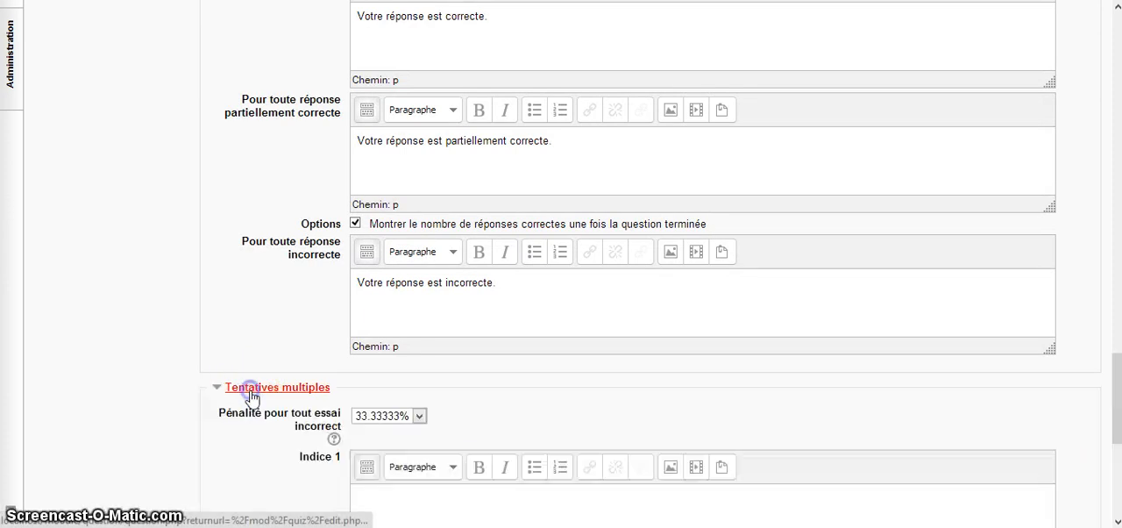
{"action": "scroll", "coordinate": [251, 396], "scroll_direction": "down", "scroll_amount": 2}
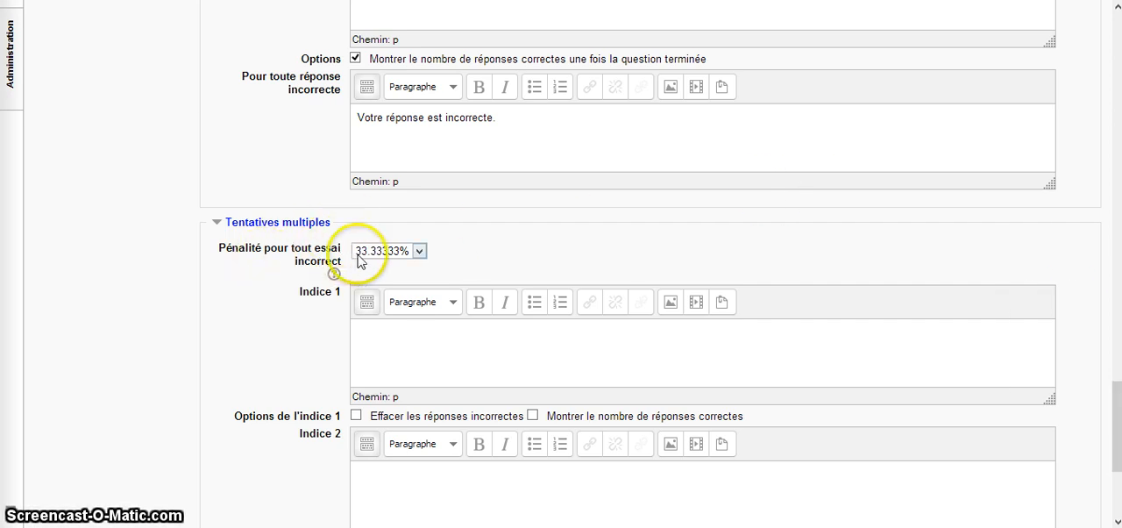
{"action": "left_click", "coordinate": [420, 252]}
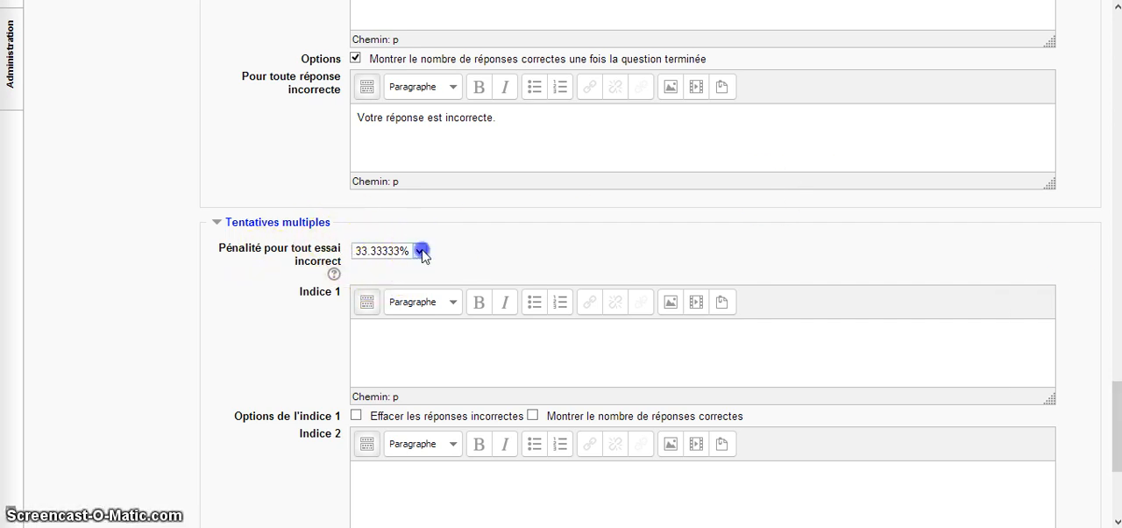
{"action": "left_click", "coordinate": [421, 252]}
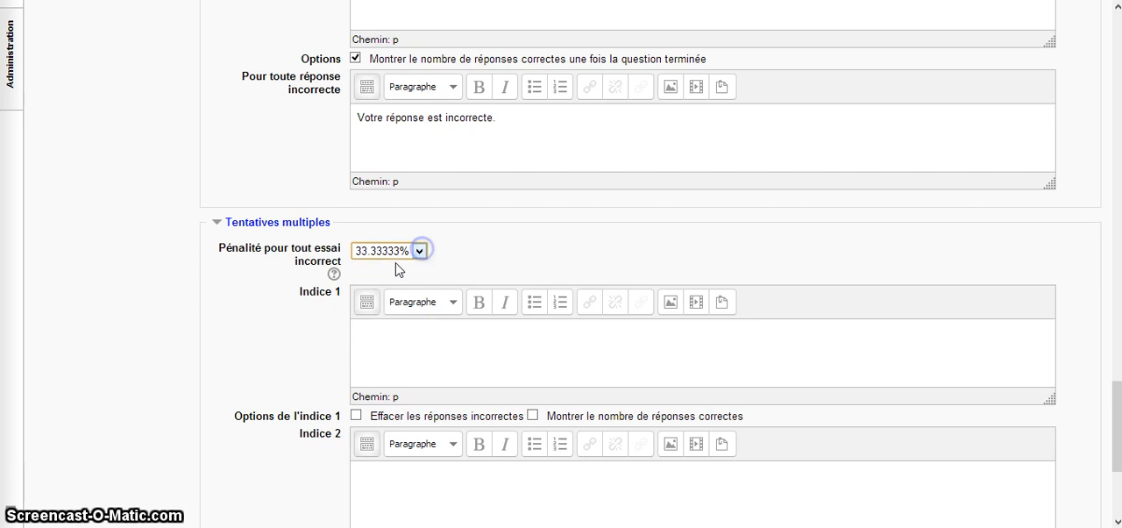
{"action": "left_click", "coordinate": [281, 353]}
{"action": "scroll", "coordinate": [279, 355], "scroll_direction": "down", "scroll_amount": 3}
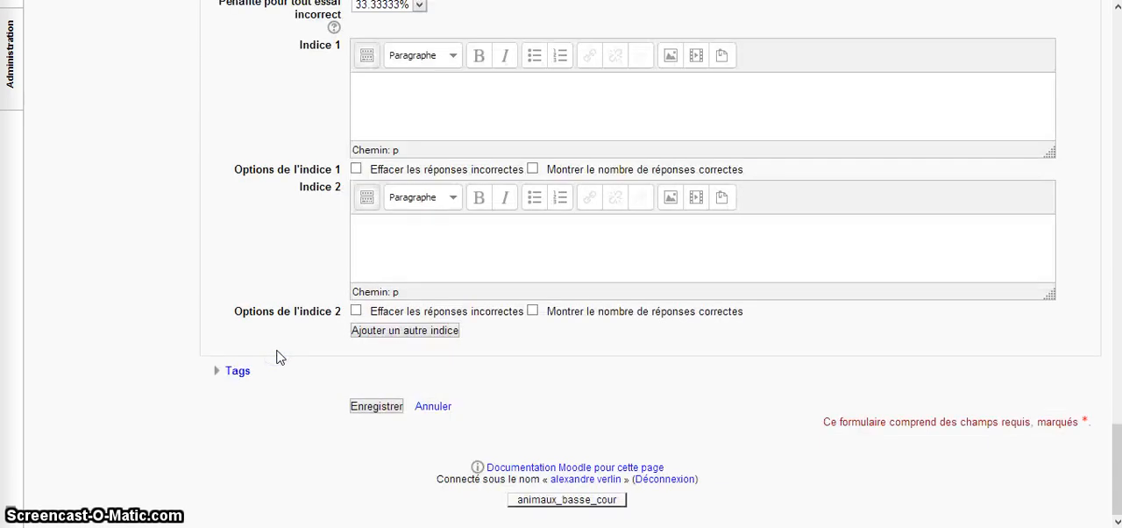
Expand the Tags section, leave it empty, and save the question
{"action": "left_click", "coordinate": [238, 372]}
{"action": "scroll", "coordinate": [238, 373], "scroll_direction": "down", "scroll_amount": 3}
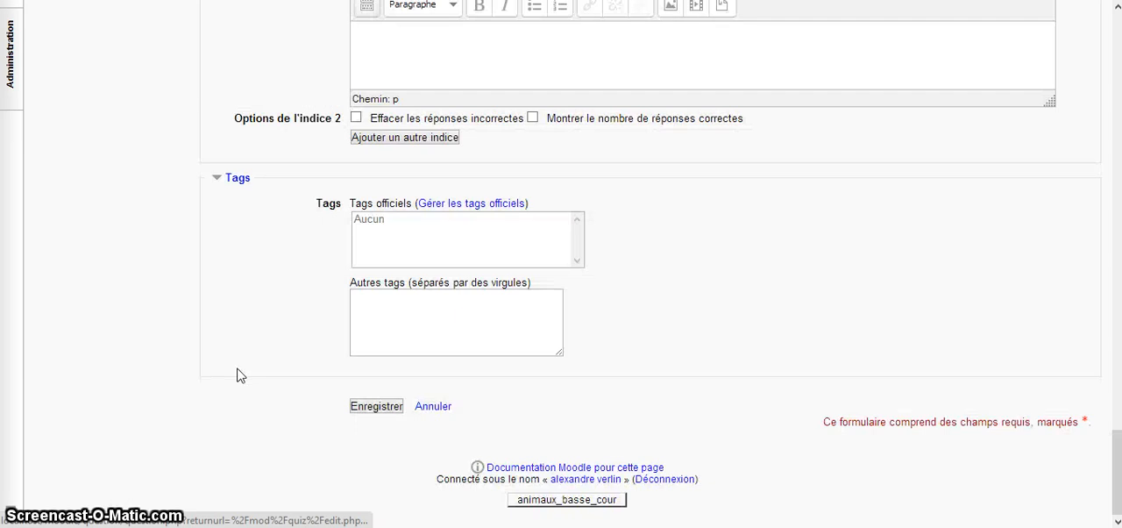
{"action": "left_click", "coordinate": [376, 407]}
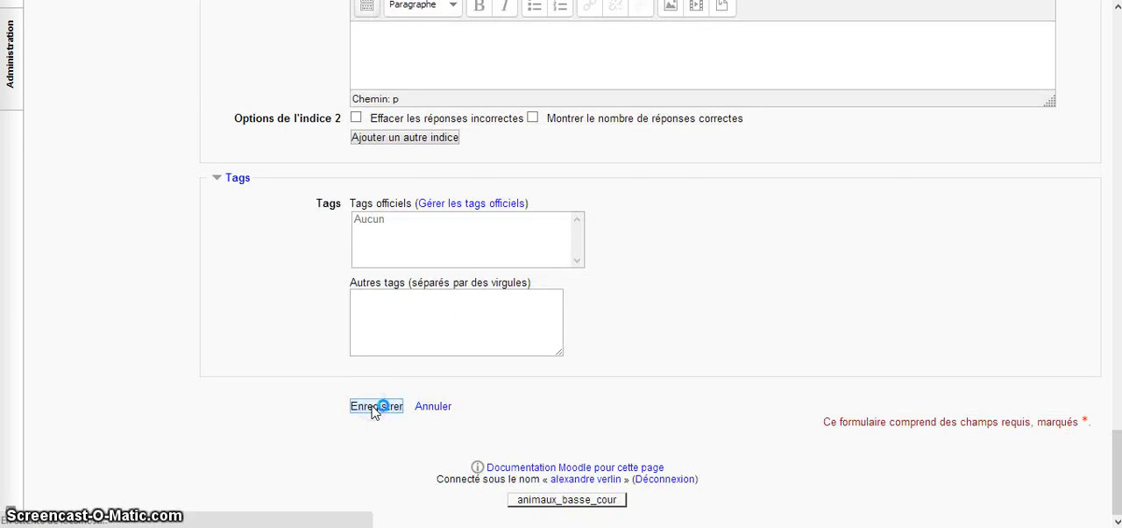